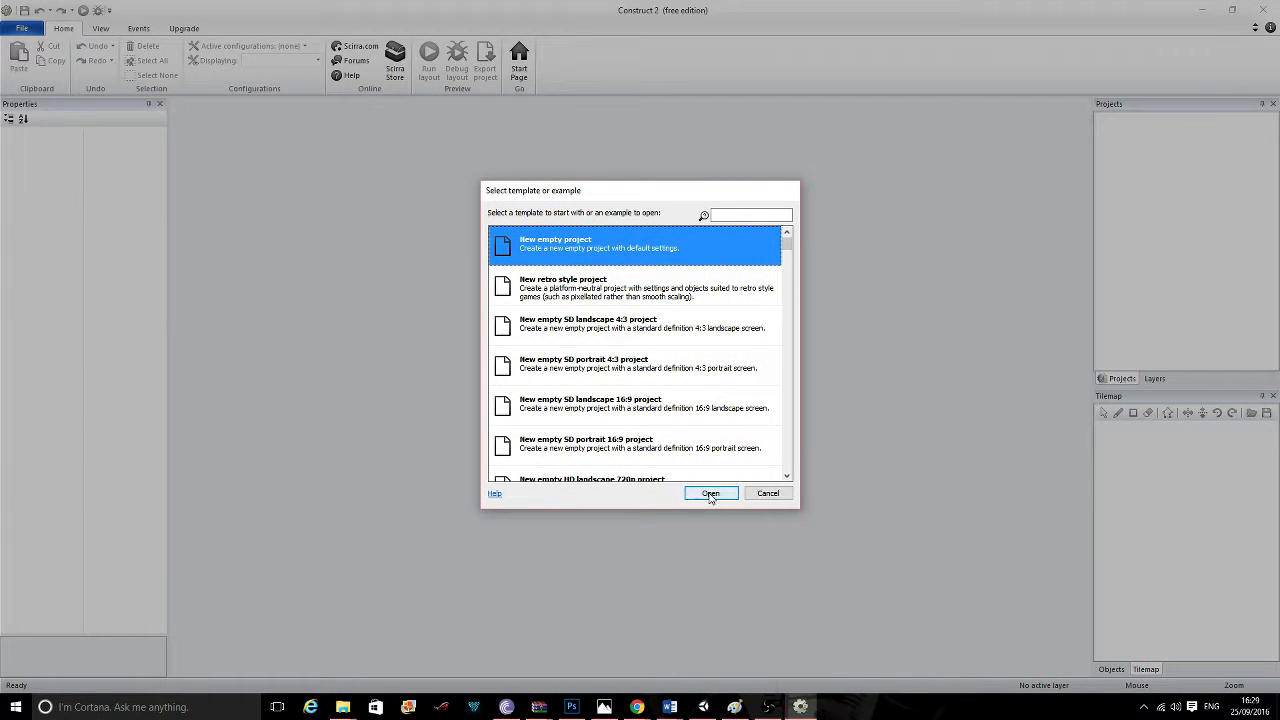
Create a new empty project and name it Breakout.
left_click(711, 494)
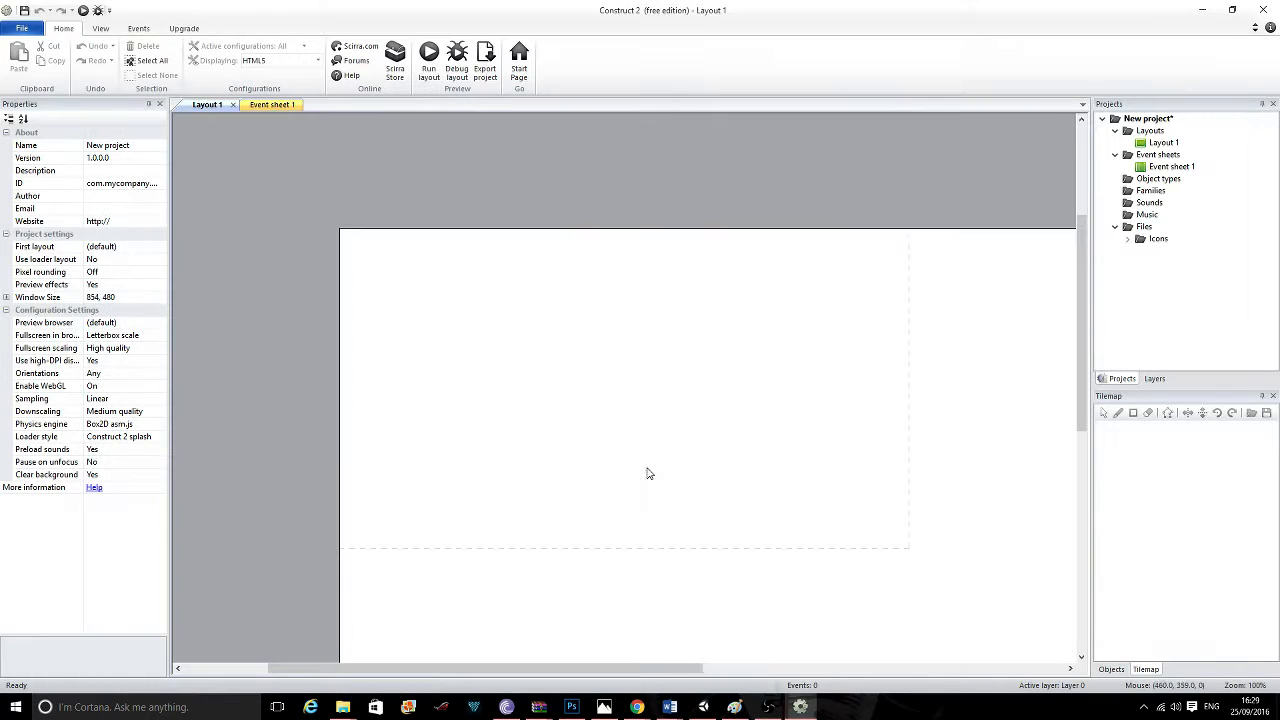
left_click(107, 146)
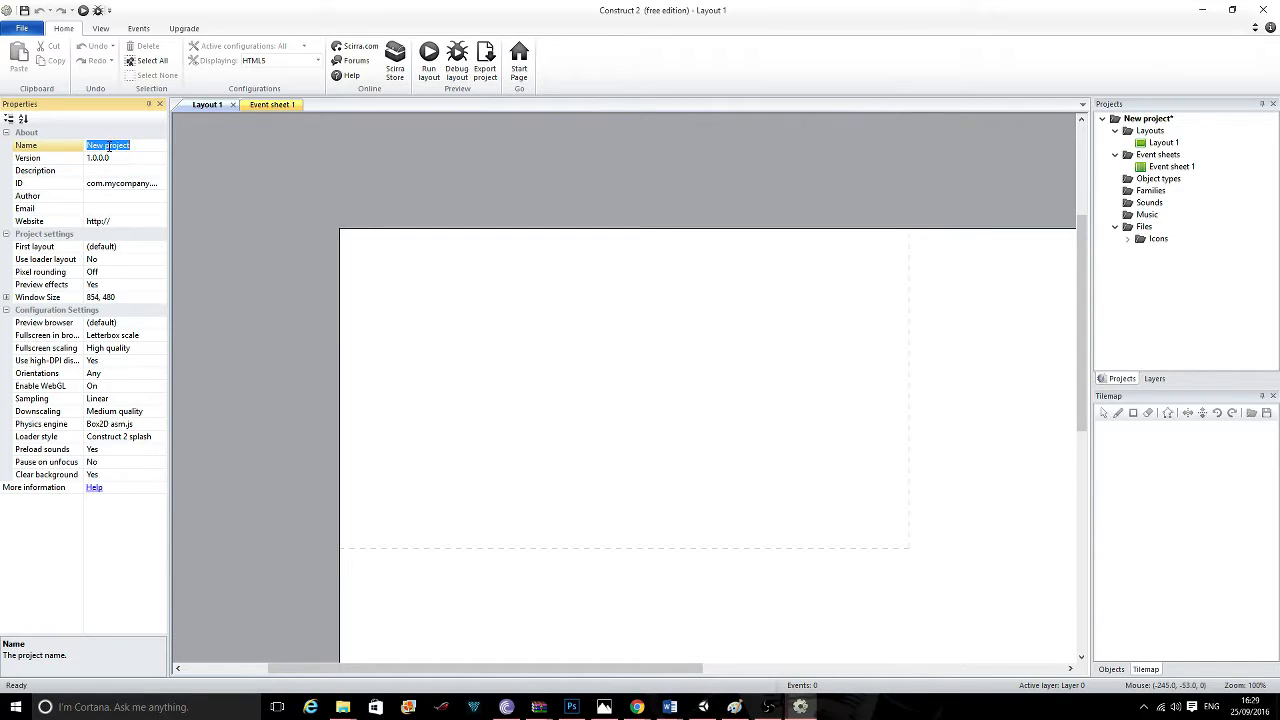
type("Breakout")
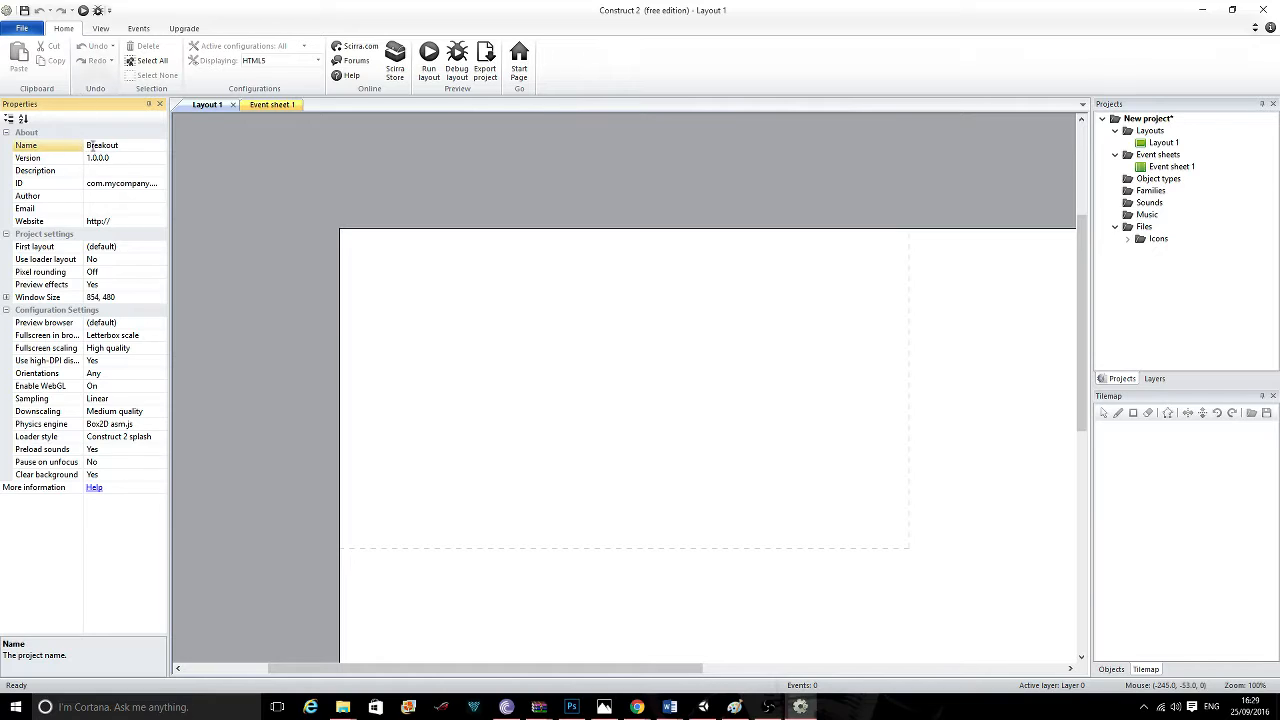
left_click(100, 28)
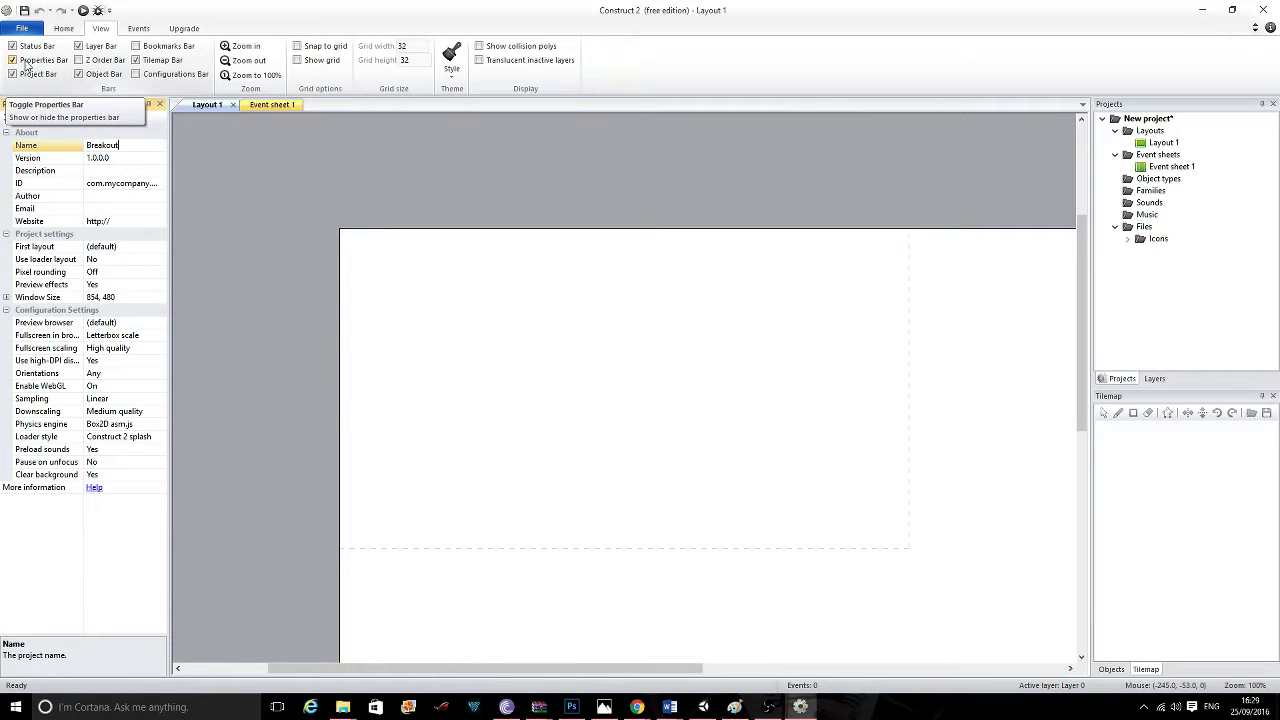
left_click(63, 28)
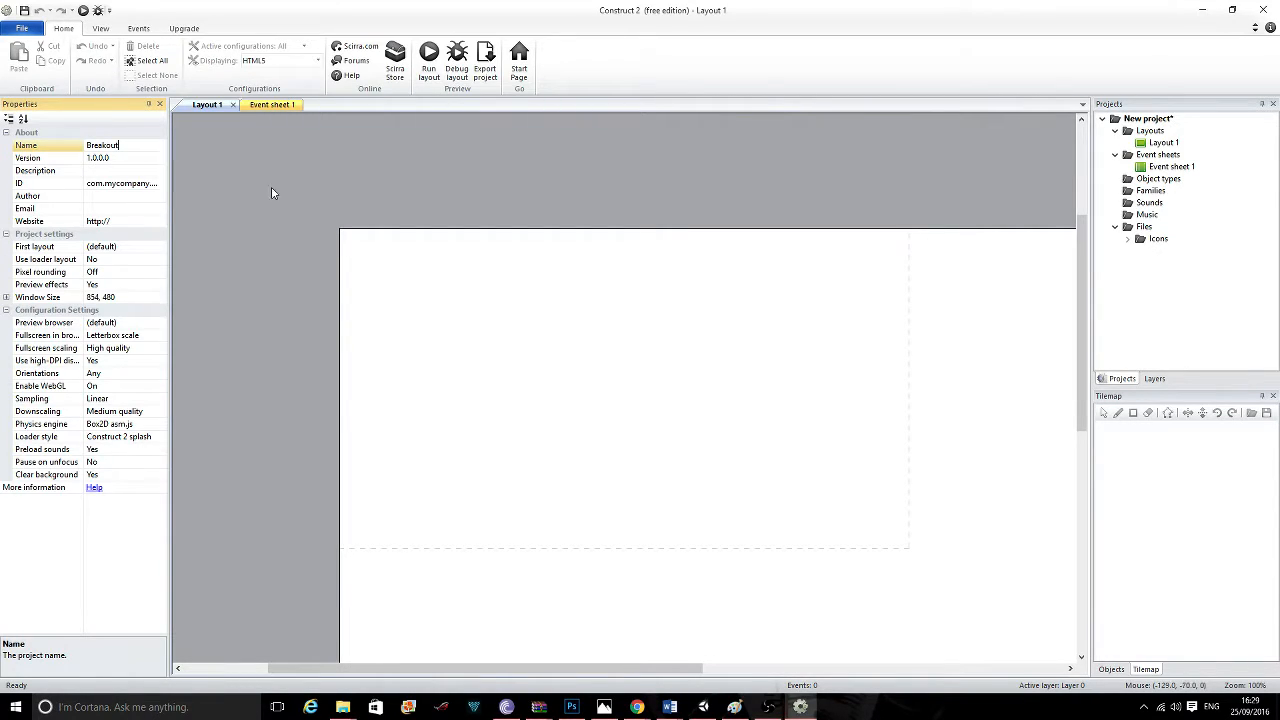
Set the project's window size to 800, 600.
left_click(113, 296)
left_click(57, 309)
left_click(60, 297)
type("800")
key("Return")
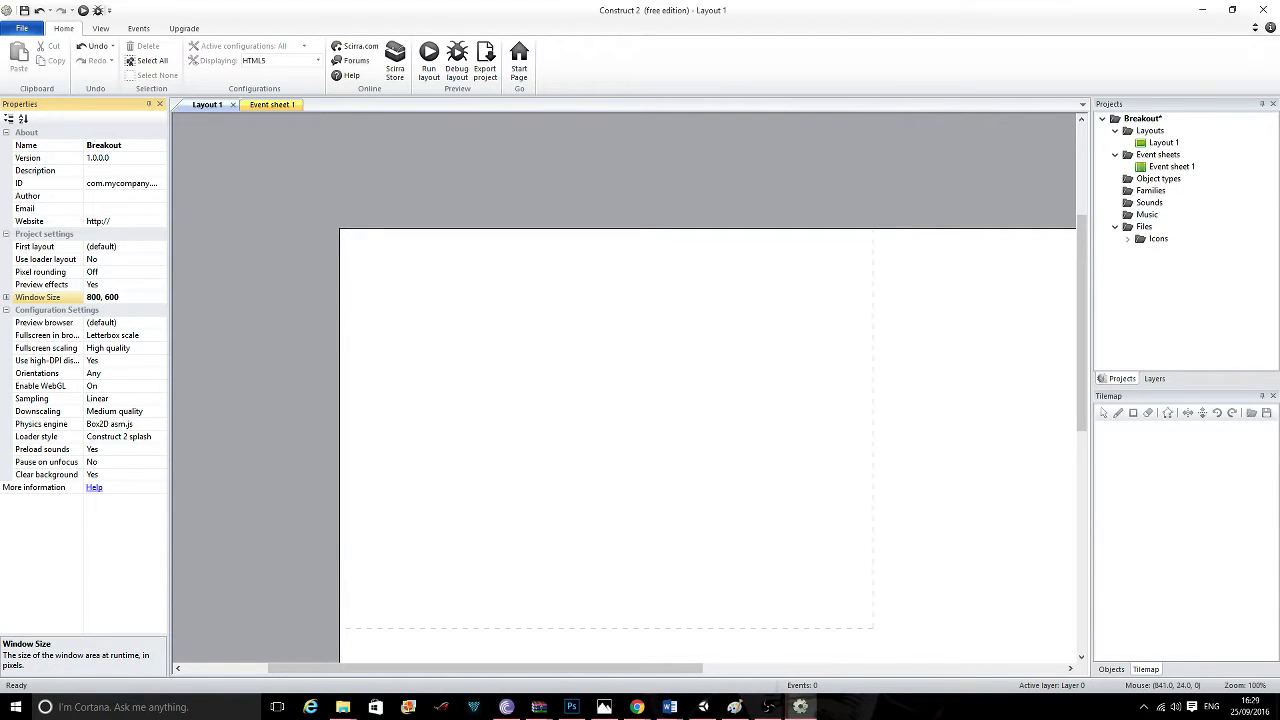
Set the size of Layout 1 to 800, 600.
left_click(1161, 144)
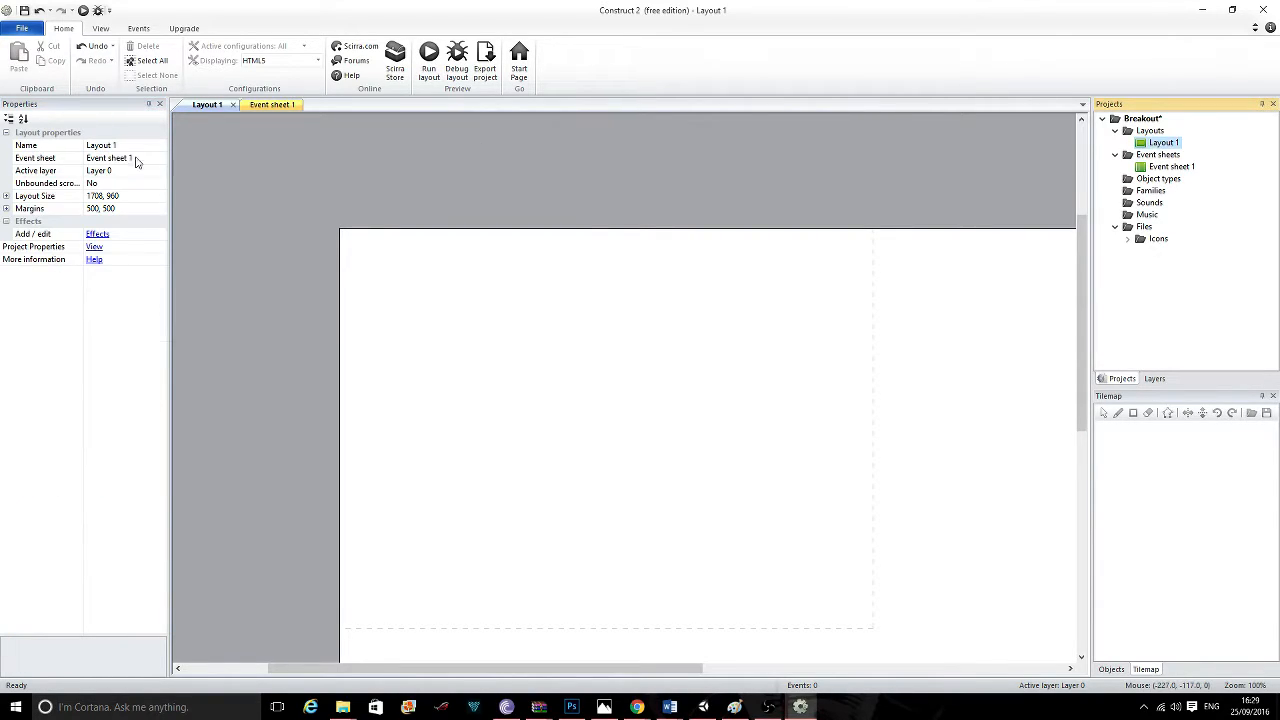
left_click(114, 197)
key("BackSpace")
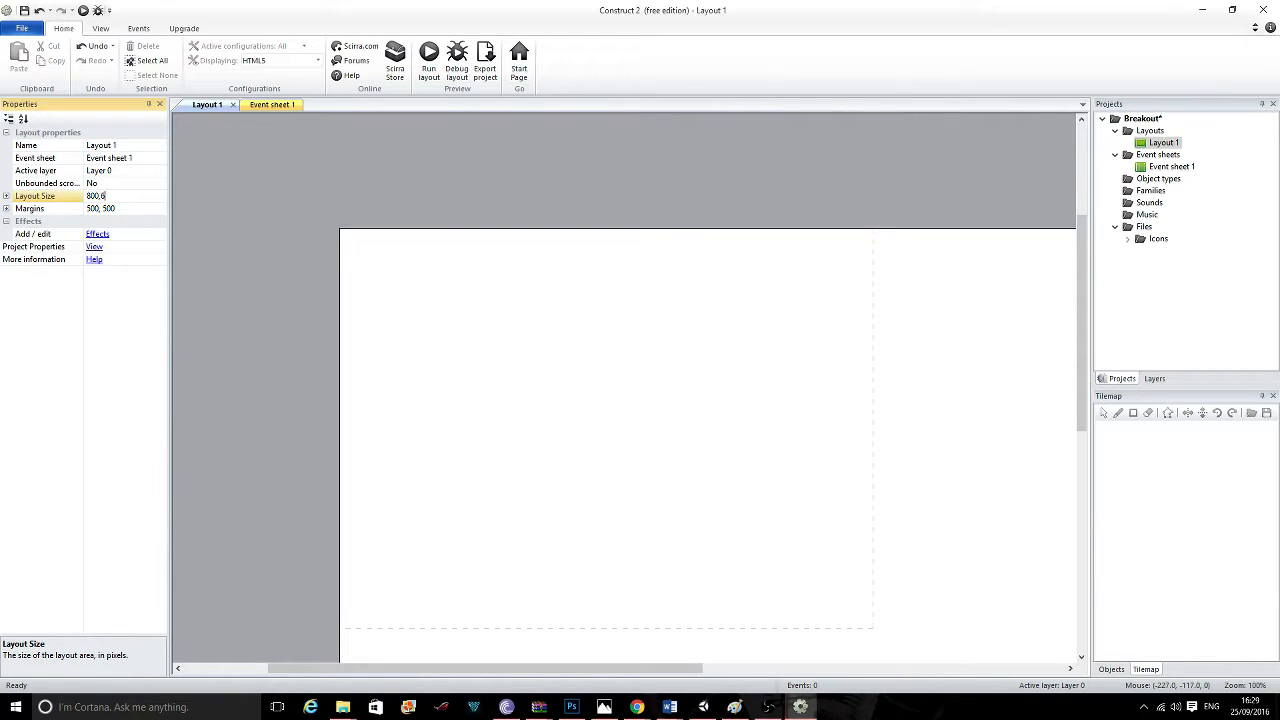
key("Return")
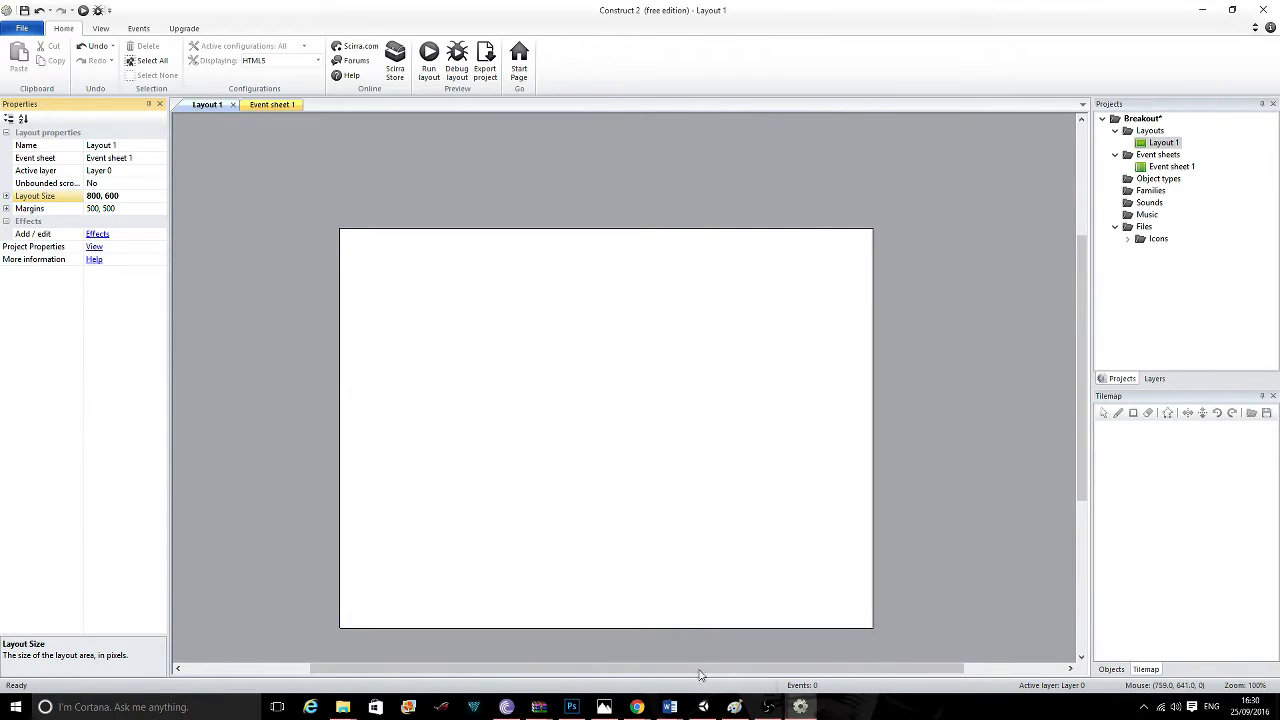
Insert a new Sprite object named Wall into the layout.
double_click(556, 482)
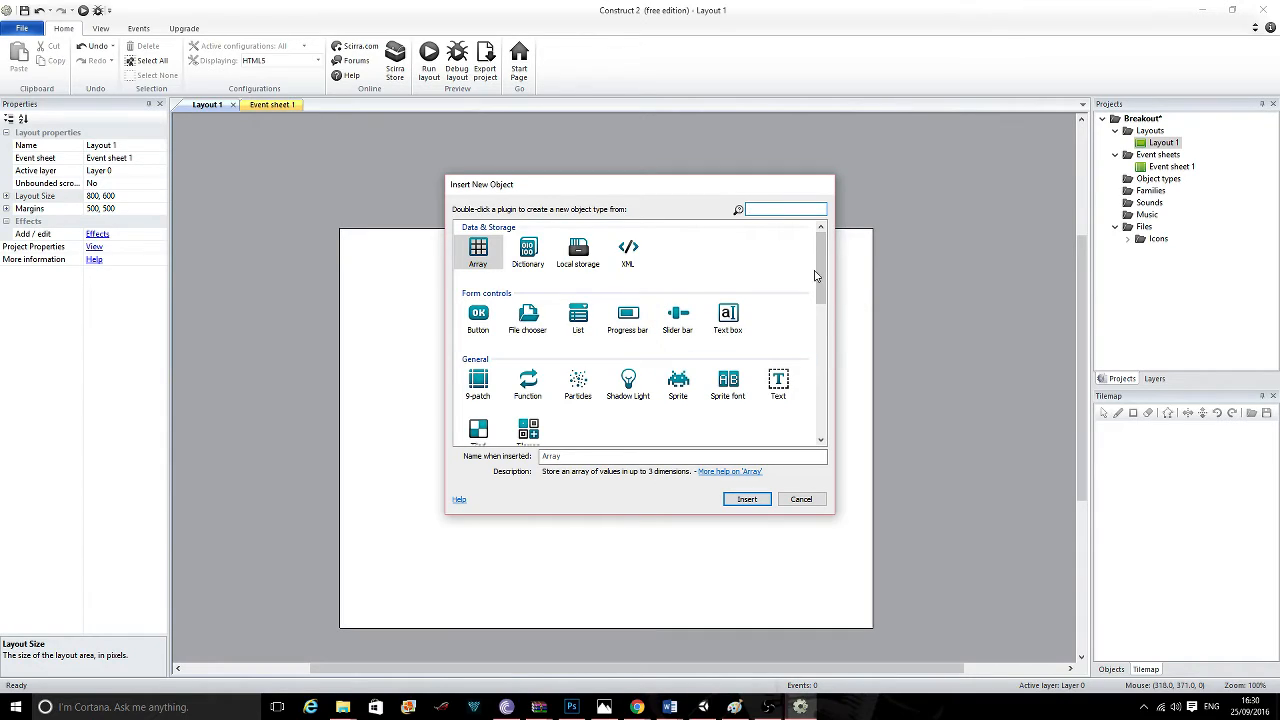
left_click(684, 391)
left_click(603, 460)
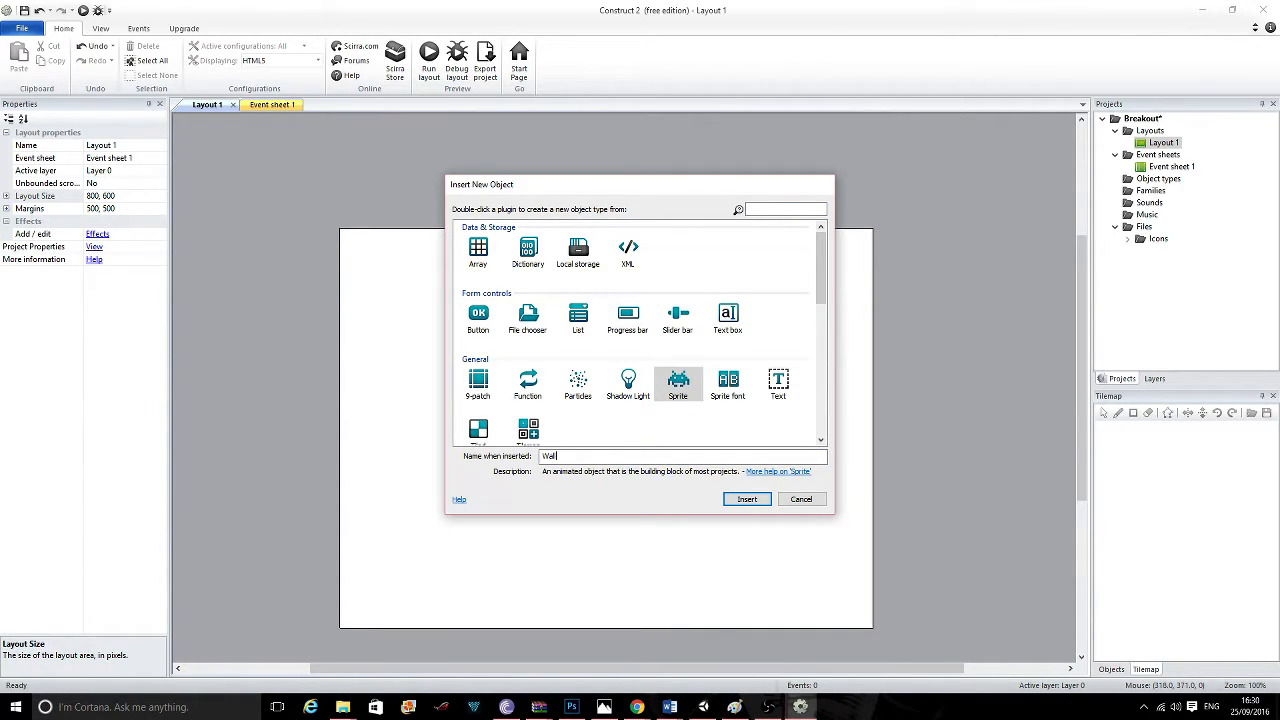
key("Return")
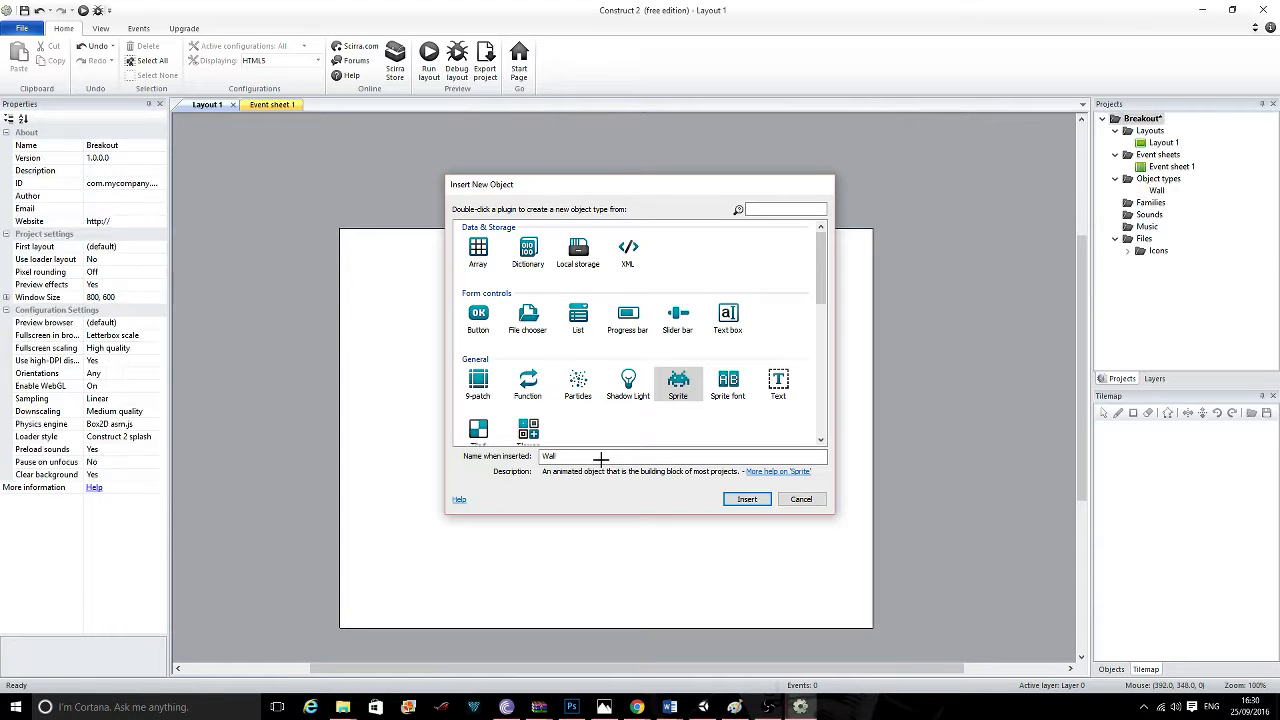
left_click(565, 387)
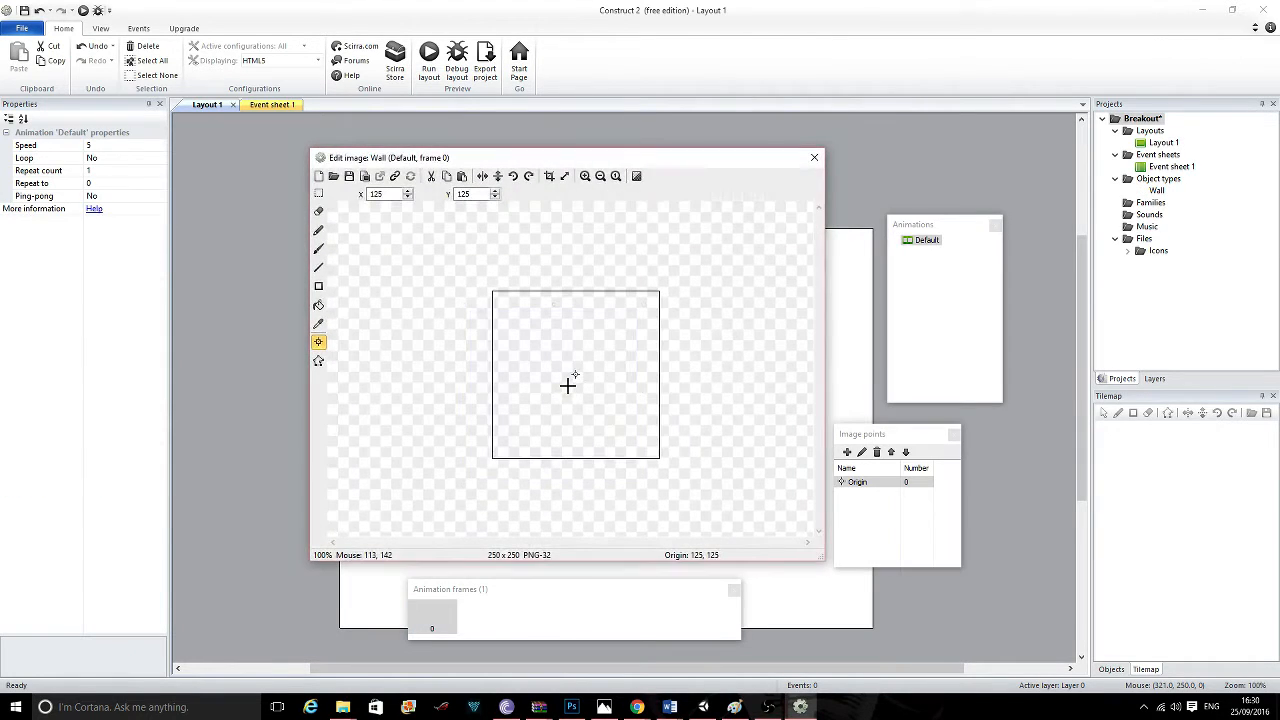
Fill the Wall sprite's image with opaque red (red 200, green 50, blue 45, alpha 255) and close the image editor.
left_click(318, 305)
left_click_drag(271, 388, 212, 388)
left_click(300, 472)
key("BackSpace")
key("BackSpace")
type("255")
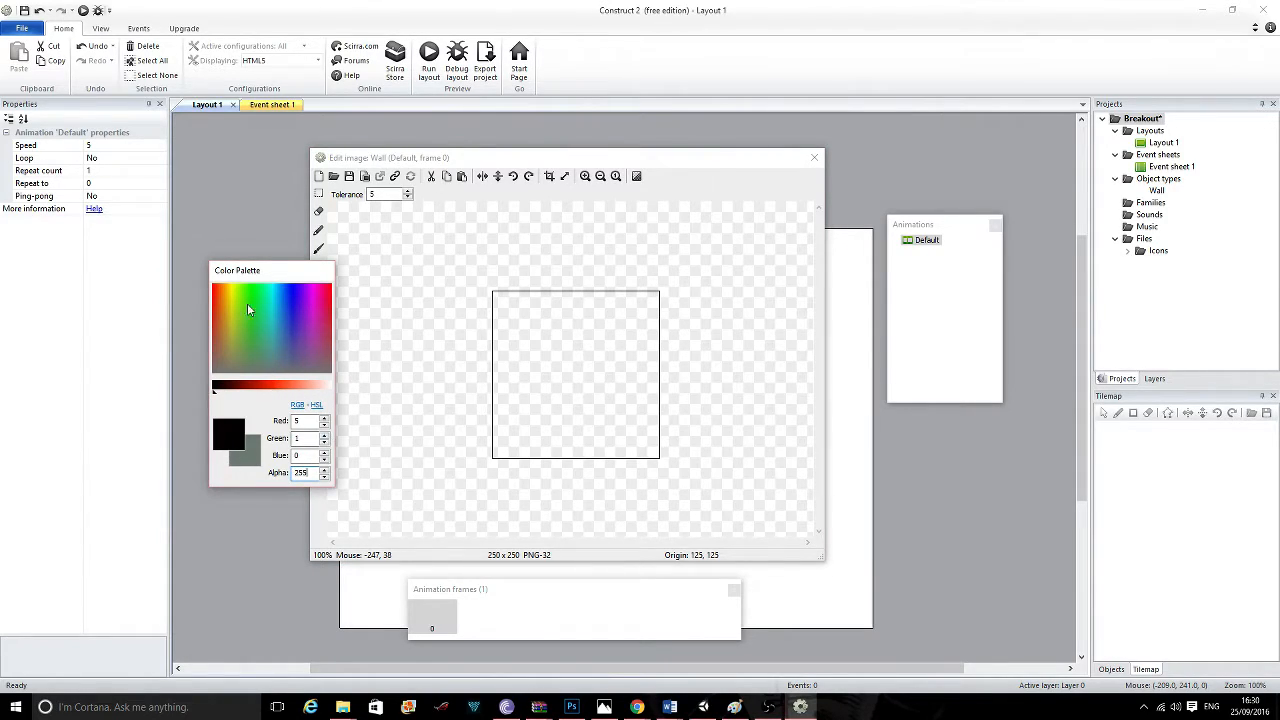
left_click_drag(244, 310, 229, 293)
left_click_drag(272, 389, 213, 386)
left_click_drag(222, 321, 213, 316)
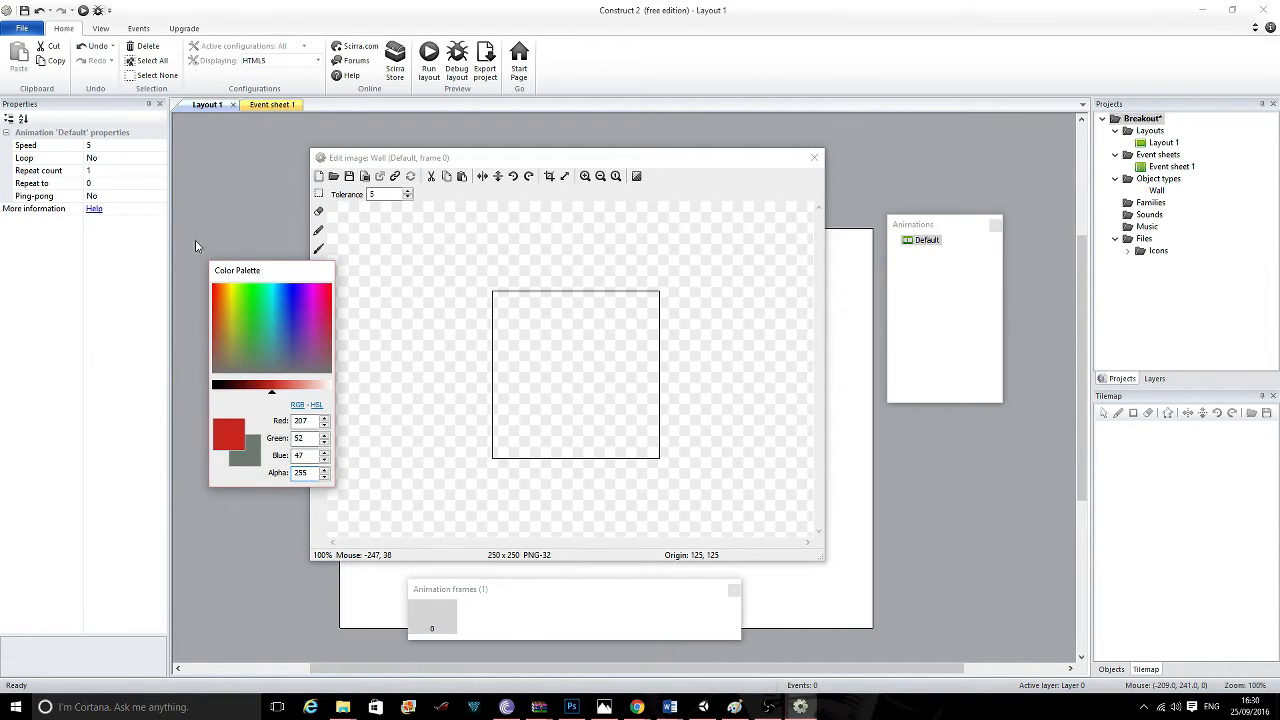
mouse_move(271, 390)
left_mouse_down()
mouse_move(215, 390)
mouse_move(313, 398)
mouse_move(270, 396)
left_mouse_up()
left_click(551, 419)
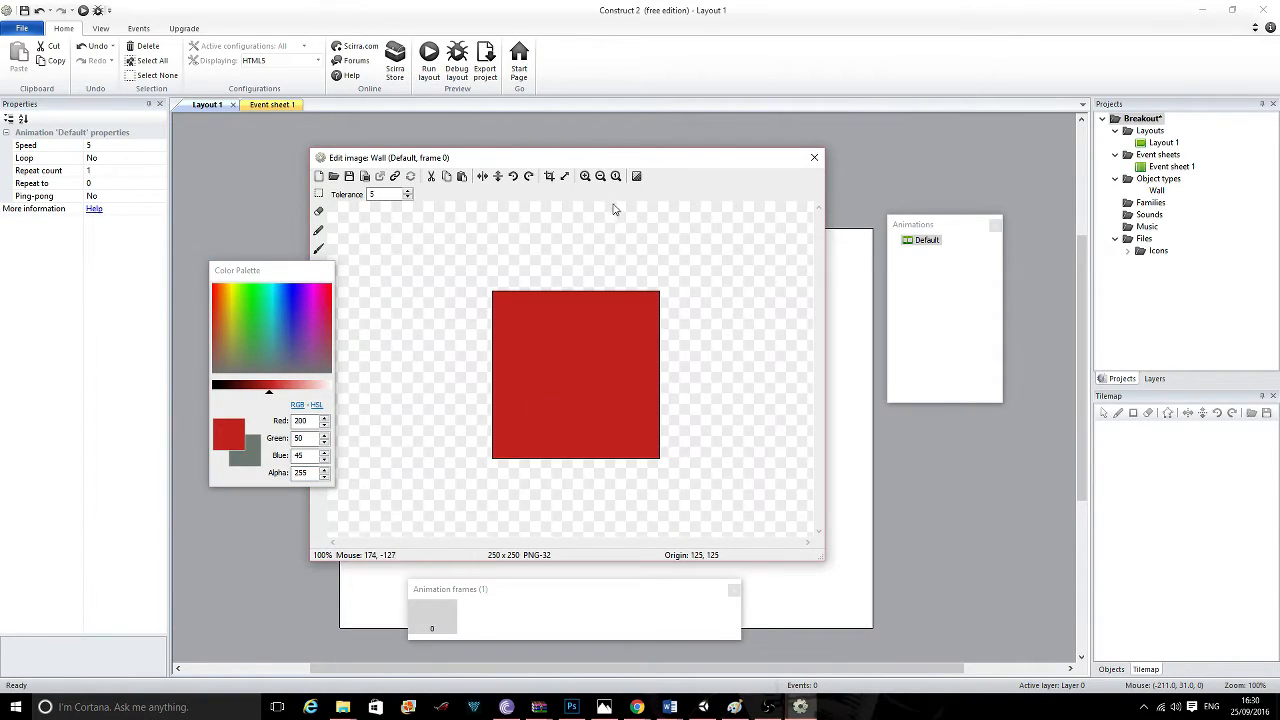
left_click(815, 162)
Place the wall just outside the layout's left edge and resize it to about 81 by 604 so it spans the full height.
left_click_drag(577, 389, 337, 381)
scroll(373, 403, "down", 1)
scroll(384, 400, "down", 1, "ctrl")
scroll(384, 404, "down", 1, "ctrl")
left_click(365, 309)
left_click(372, 380)
left_click_drag(365, 307, 380, 220)
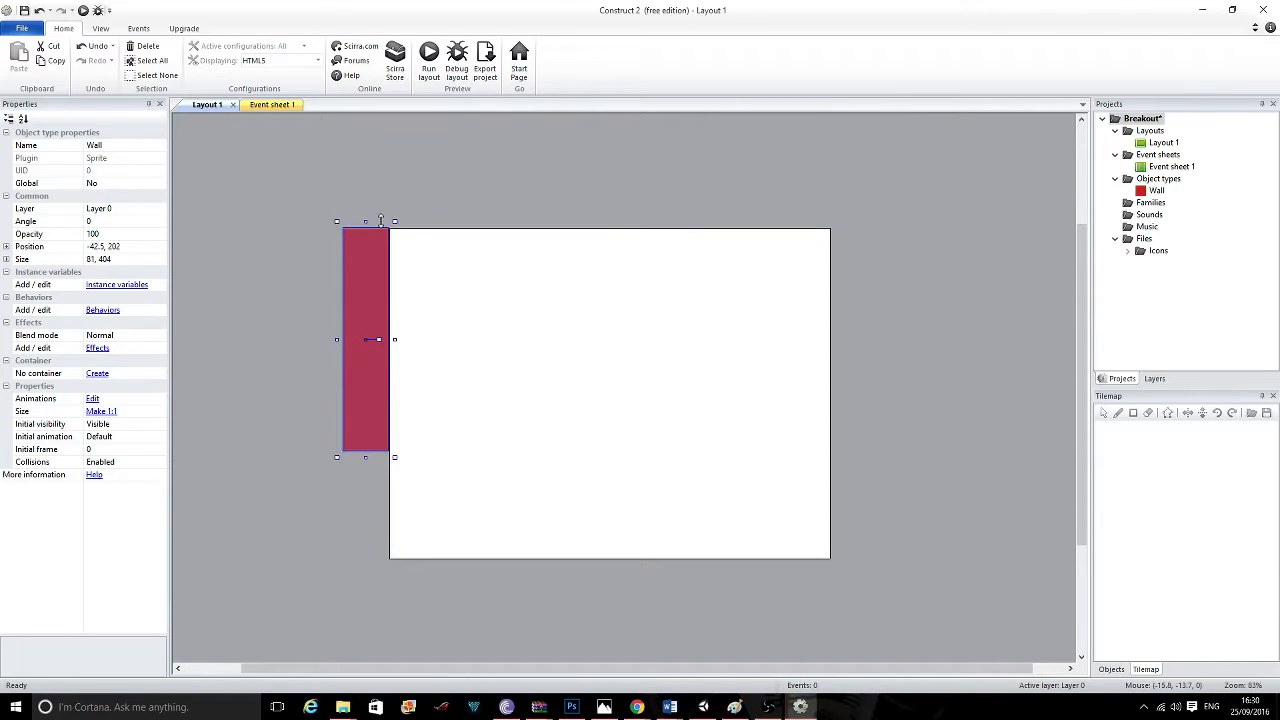
left_click_drag(365, 460, 363, 567)
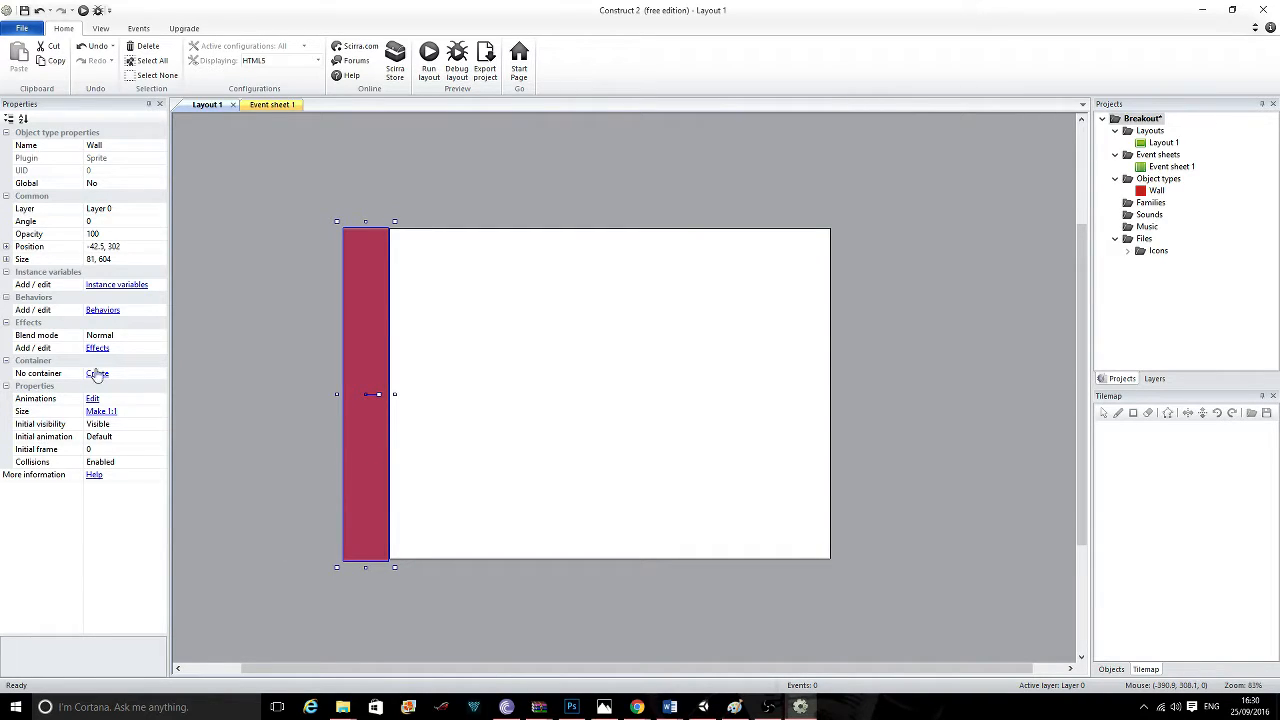
Add the Physics behavior to the Wall sprite.
left_click(103, 310)
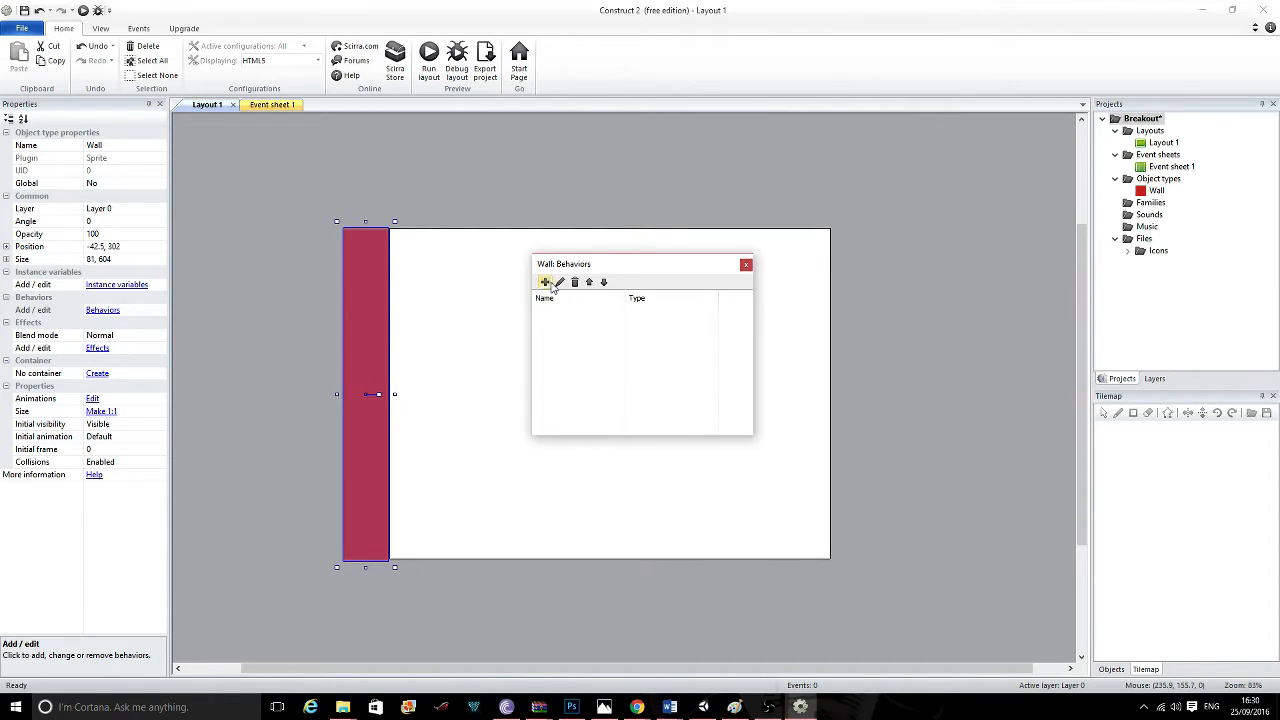
left_click(546, 284)
scroll(737, 317, "down", 5)
left_click(528, 408)
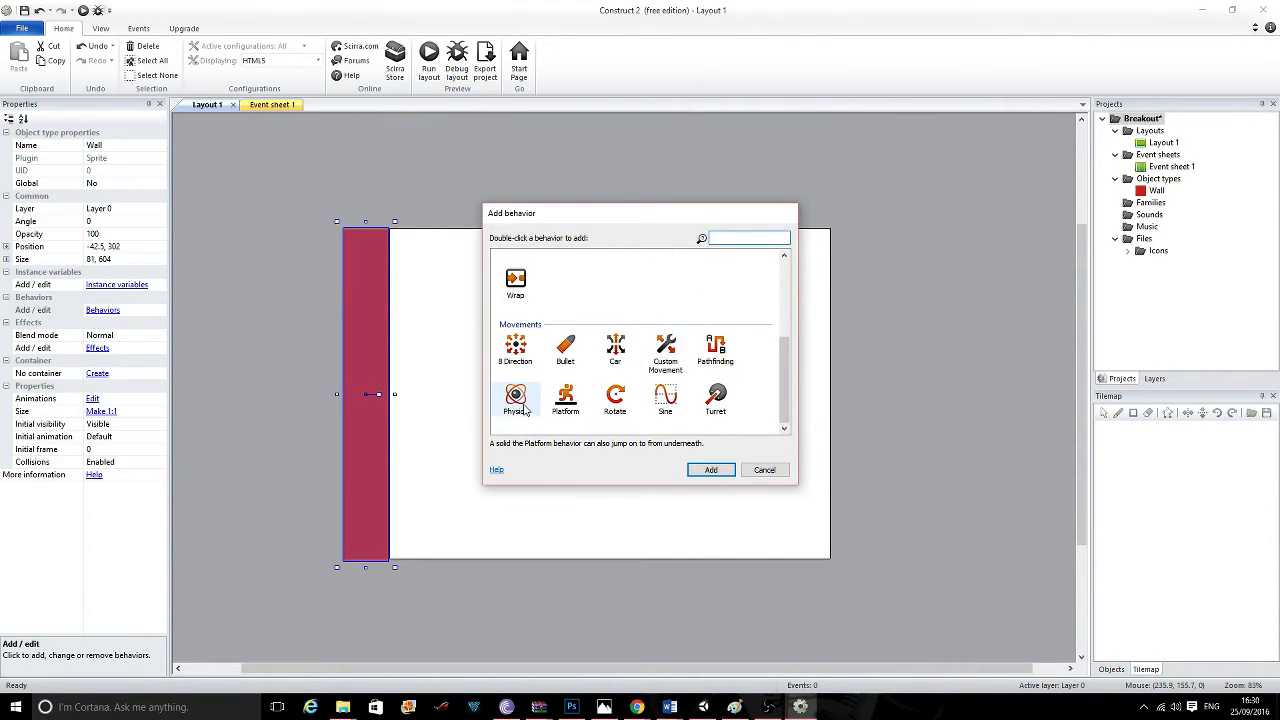
double_click(528, 404)
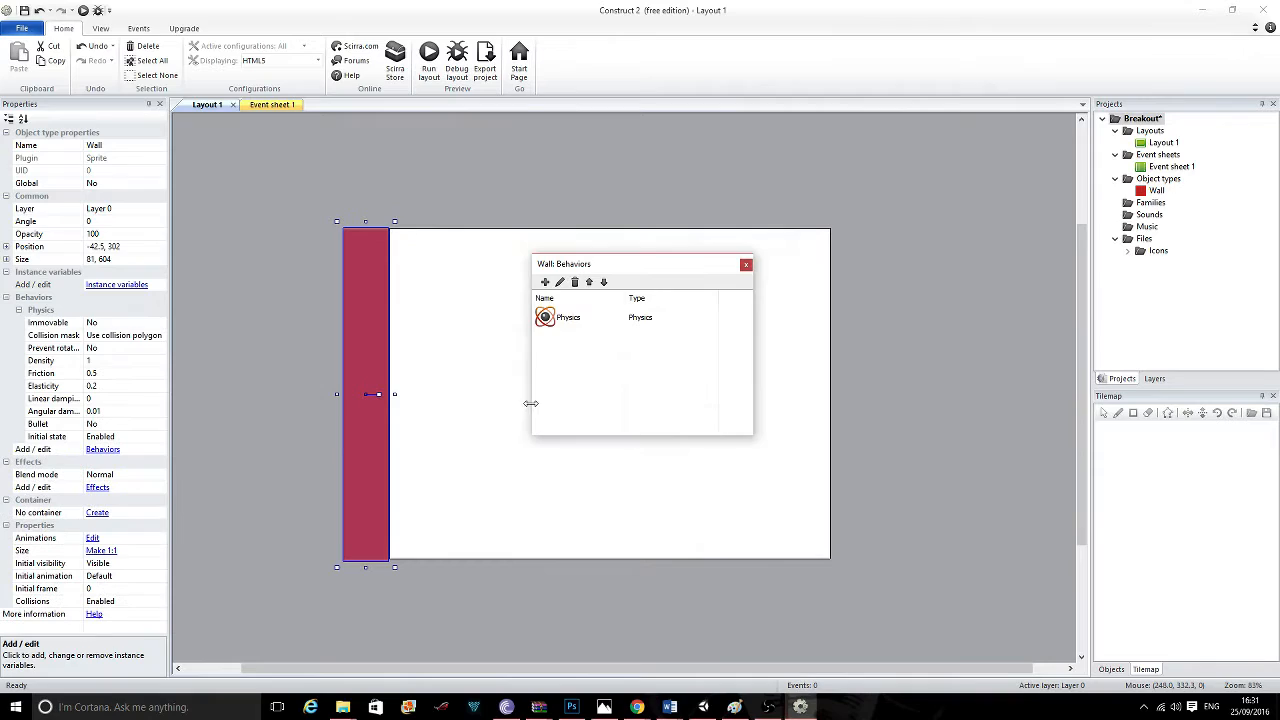
left_click(745, 265)
Make the wall's physics immovable, with friction 0 and elasticity 1.
left_click(146, 323)
left_click(159, 323)
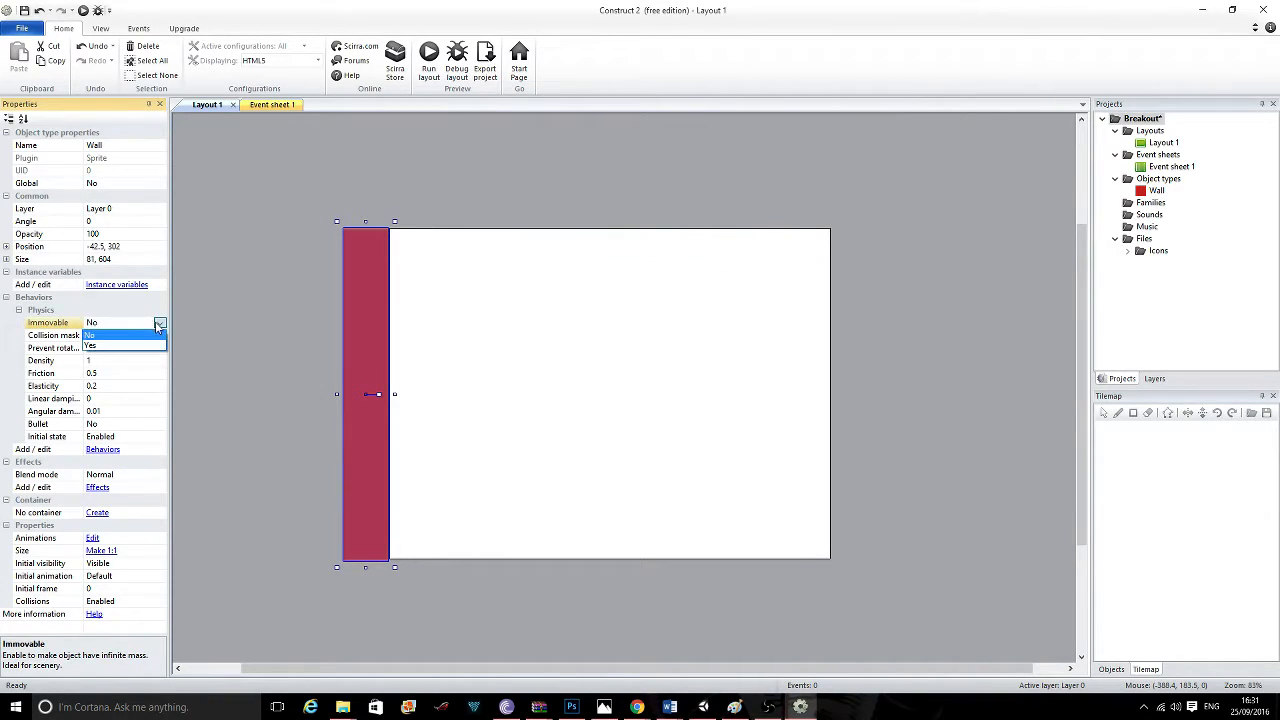
left_click(131, 347)
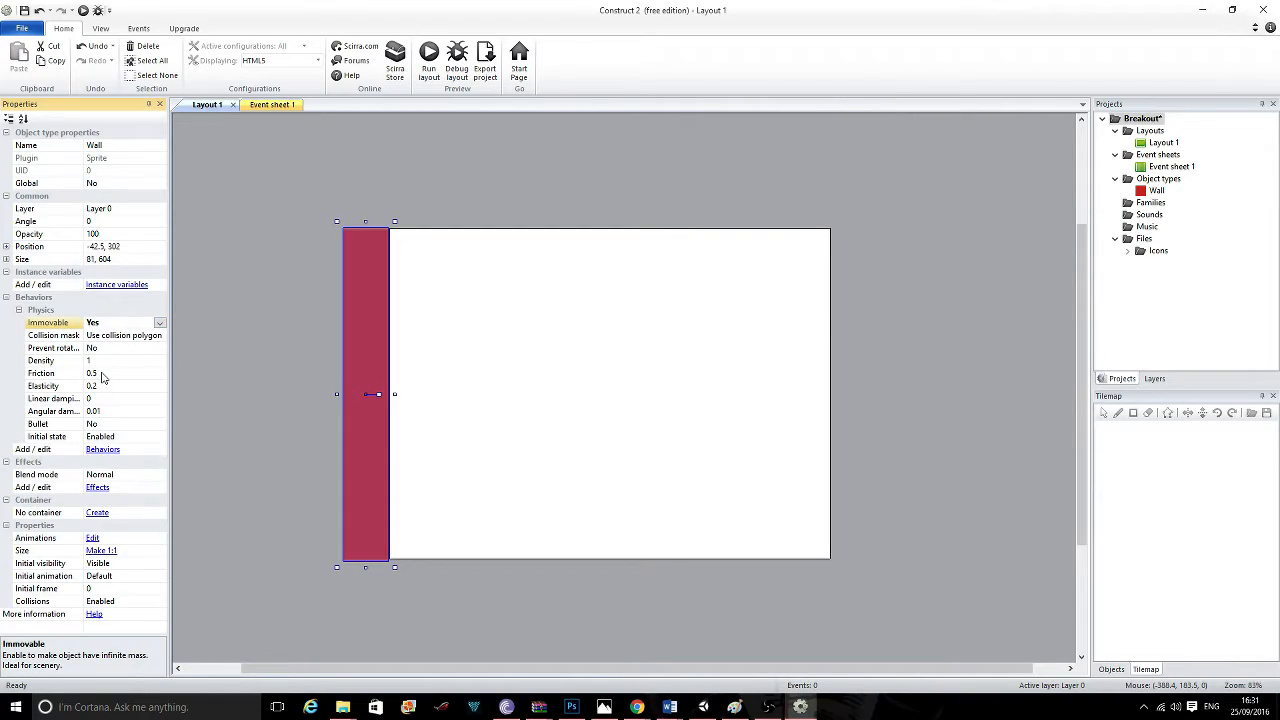
left_click(101, 374)
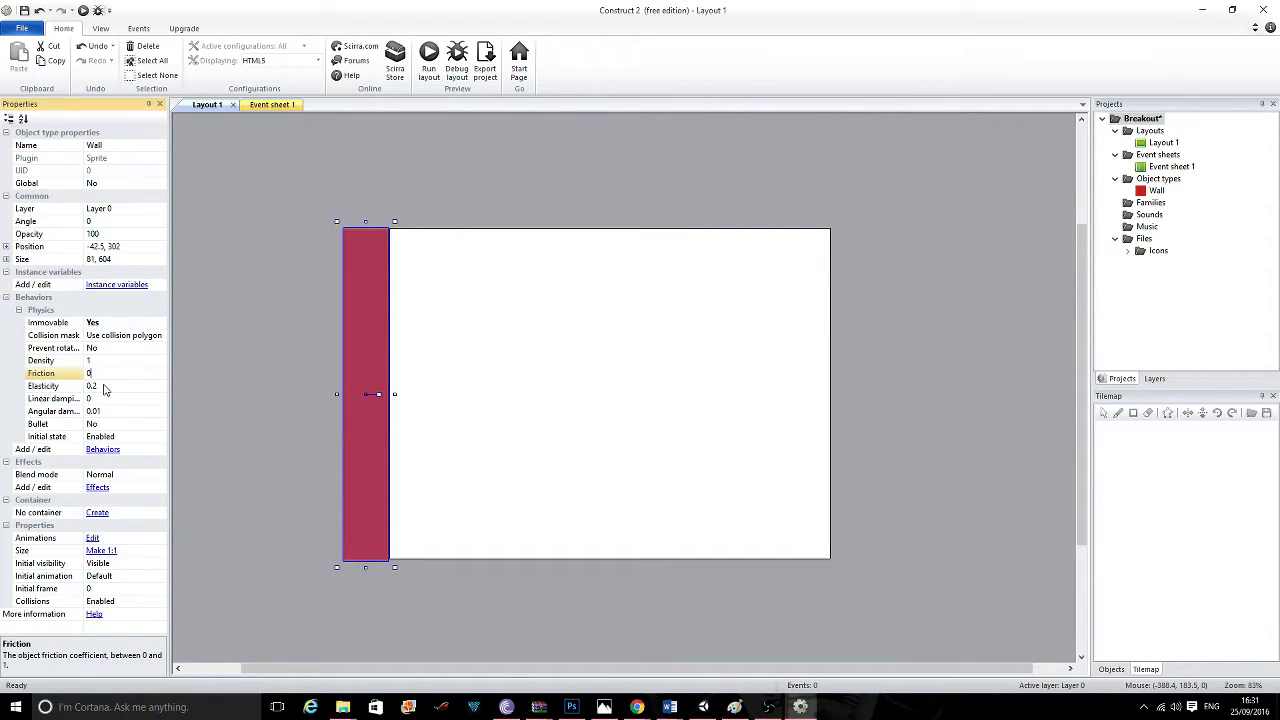
left_click(104, 386)
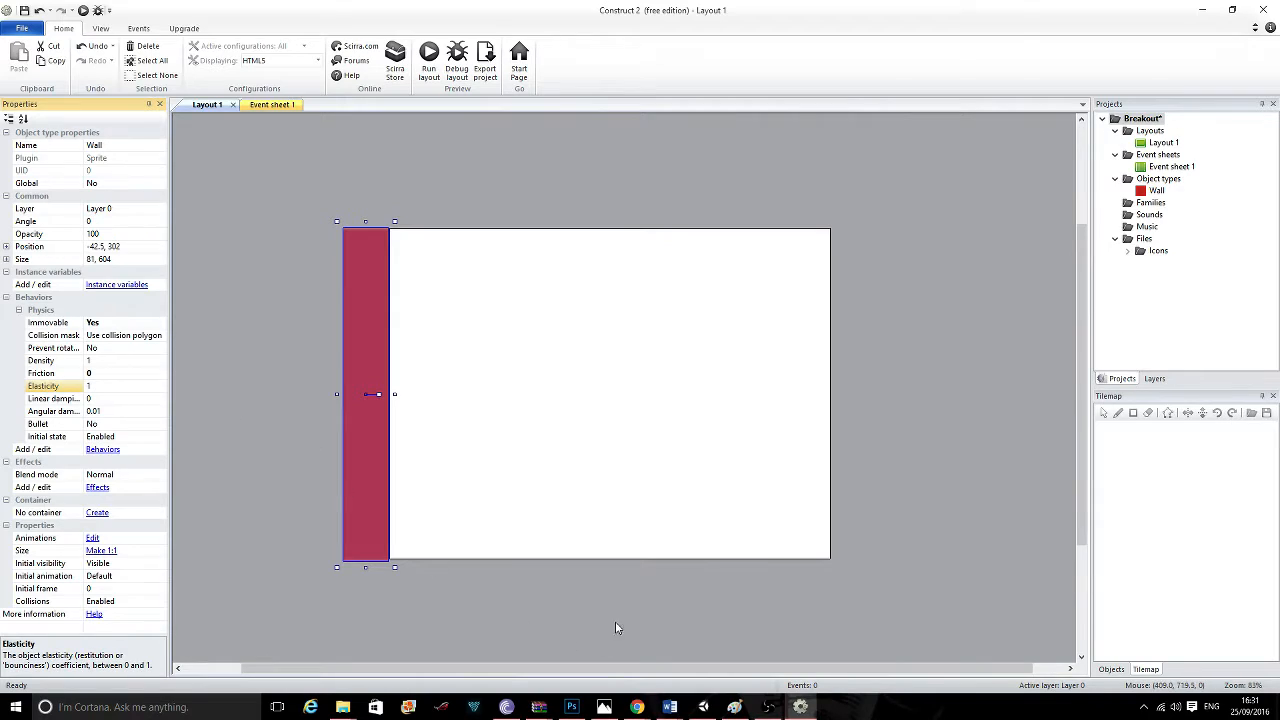
Duplicate the wall and place the copy just outside the layout's right edge at about 843, 300.
left_click(372, 334)
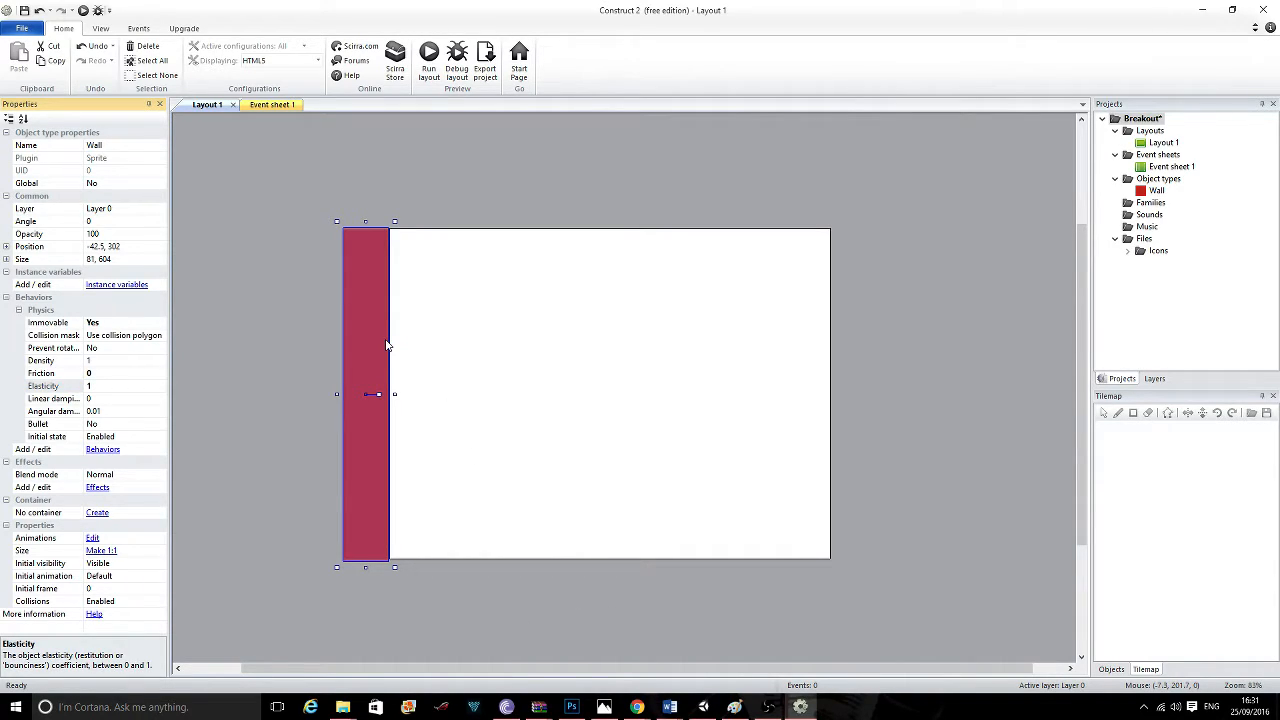
key("ctrl+c")
key("ctrl+v")
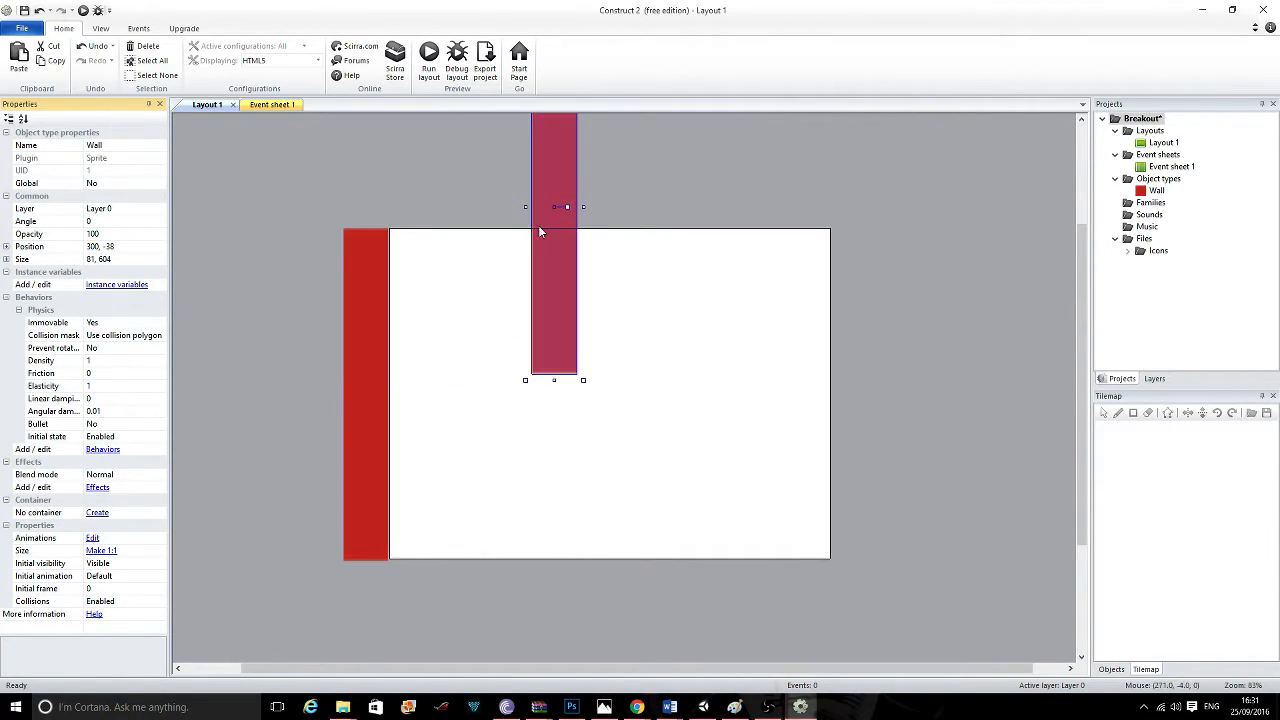
left_click(549, 317)
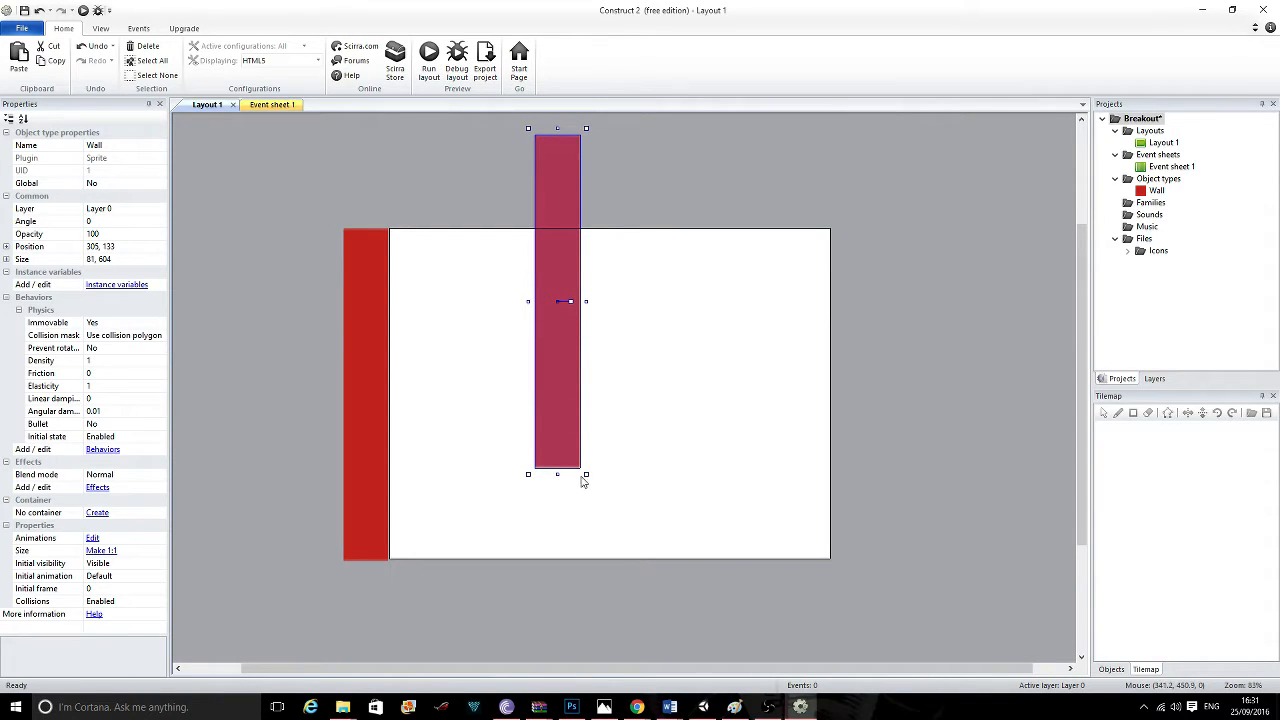
left_click_drag(555, 382, 851, 468)
Paste a third wall inside the layout and rotate it to an angle of exactly 270 degrees.
key("ctrl+v")
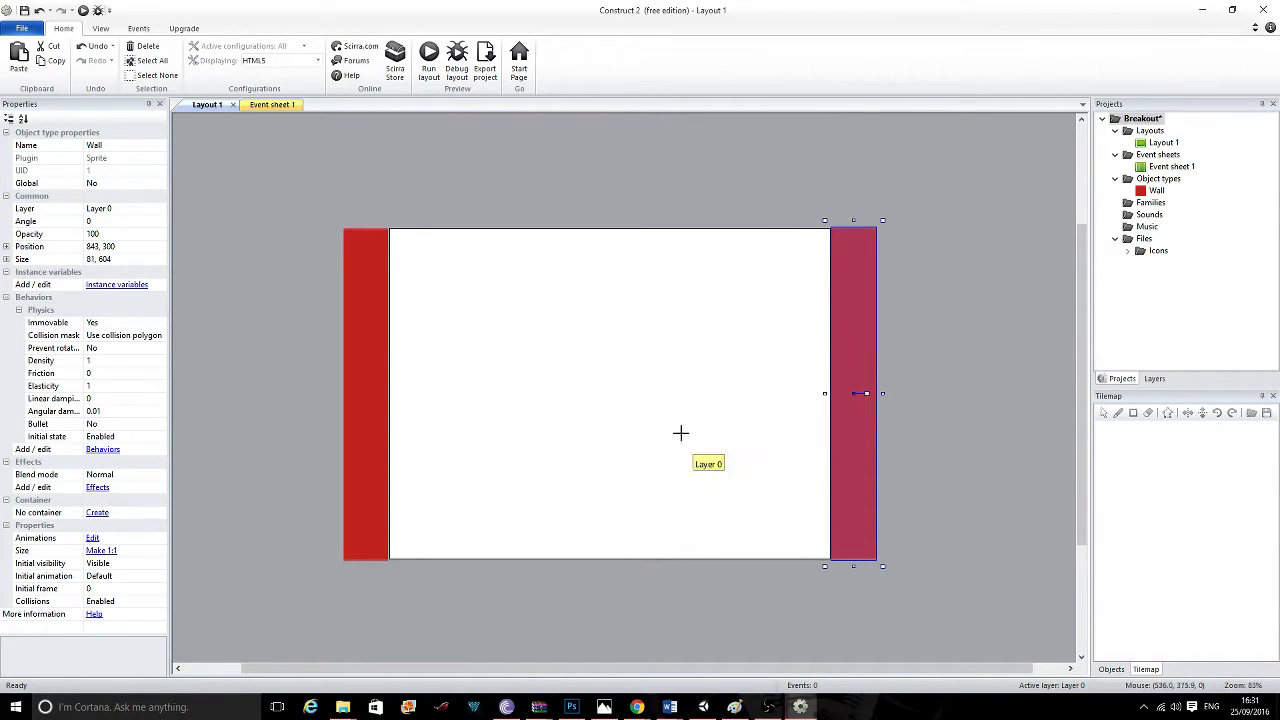
left_click(641, 360)
left_click_drag(652, 358, 641, 300)
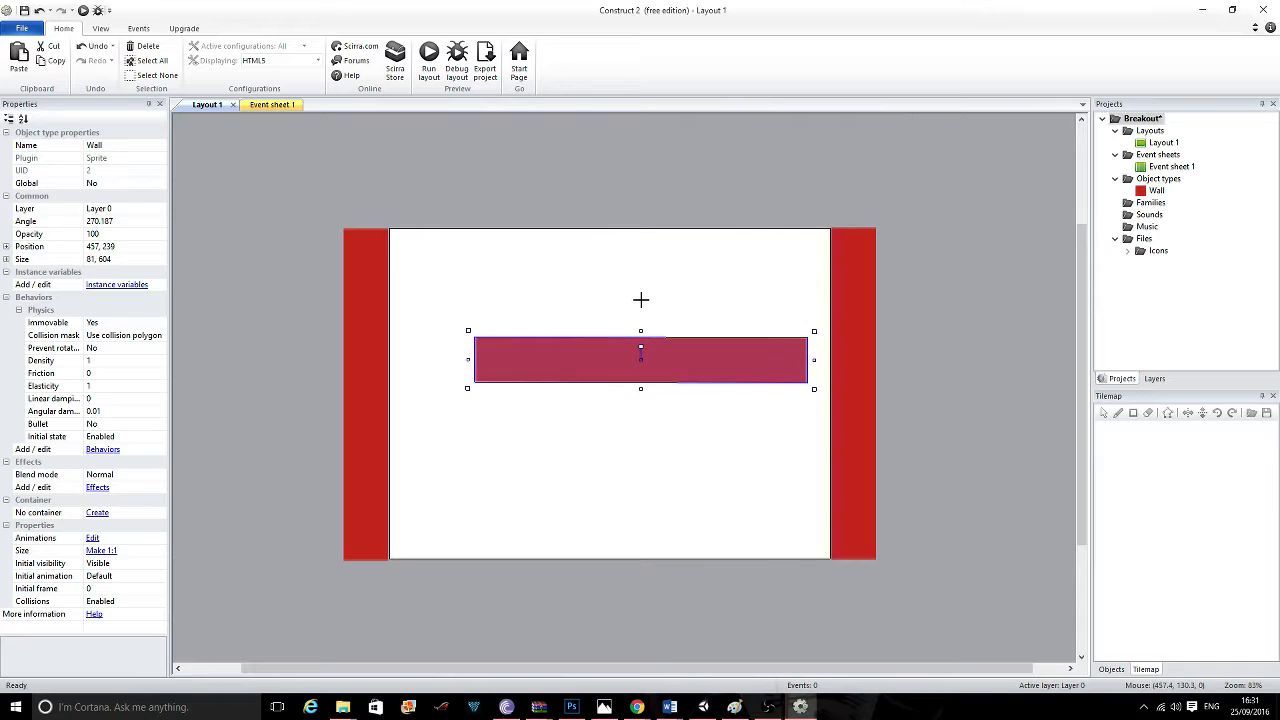
left_click(118, 225)
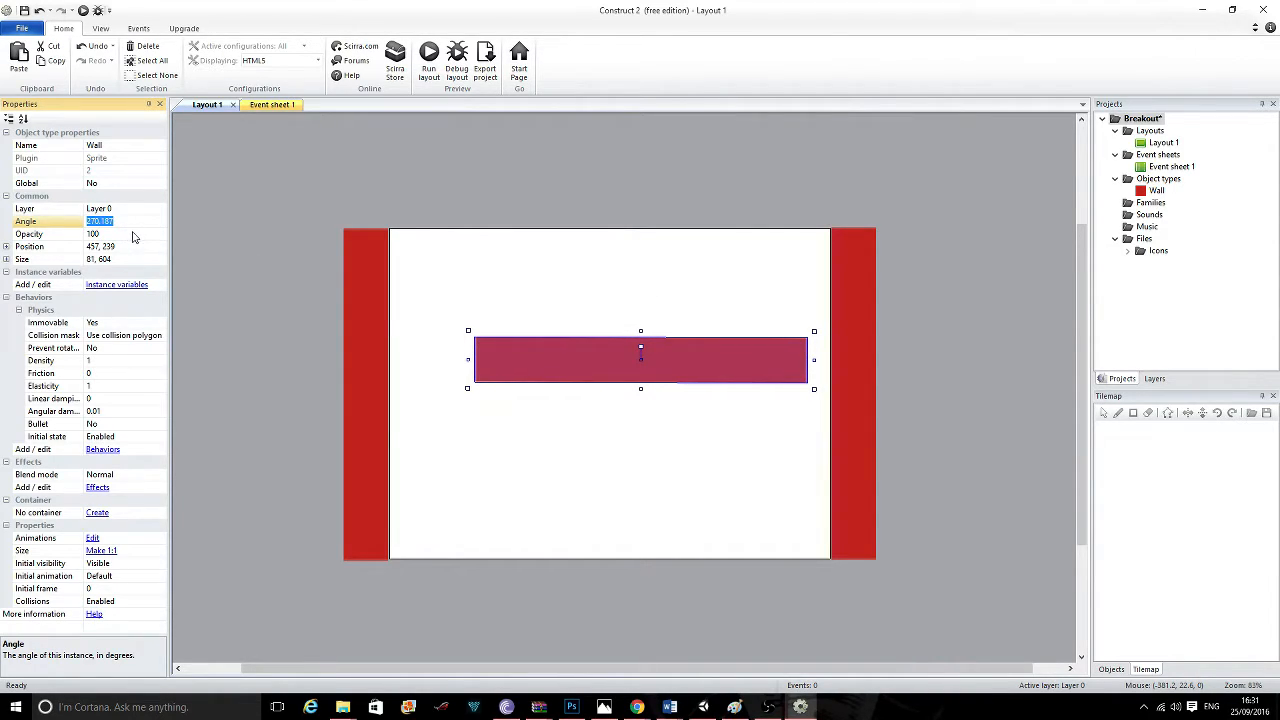
type("270")
key("Return")
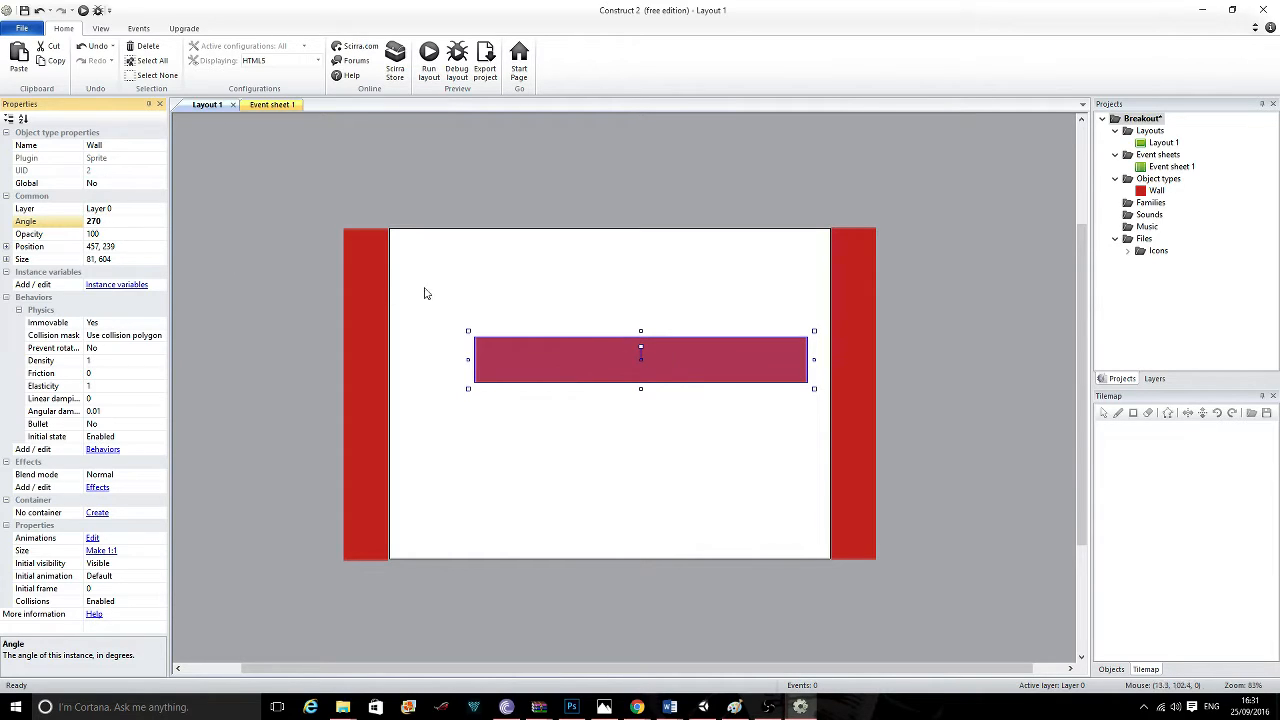
Move the horizontal wall just above the layout's top edge and stretch it to the outer sides of both vertical walls.
left_click_drag(606, 362, 573, 208)
left_click_drag(780, 205, 885, 222)
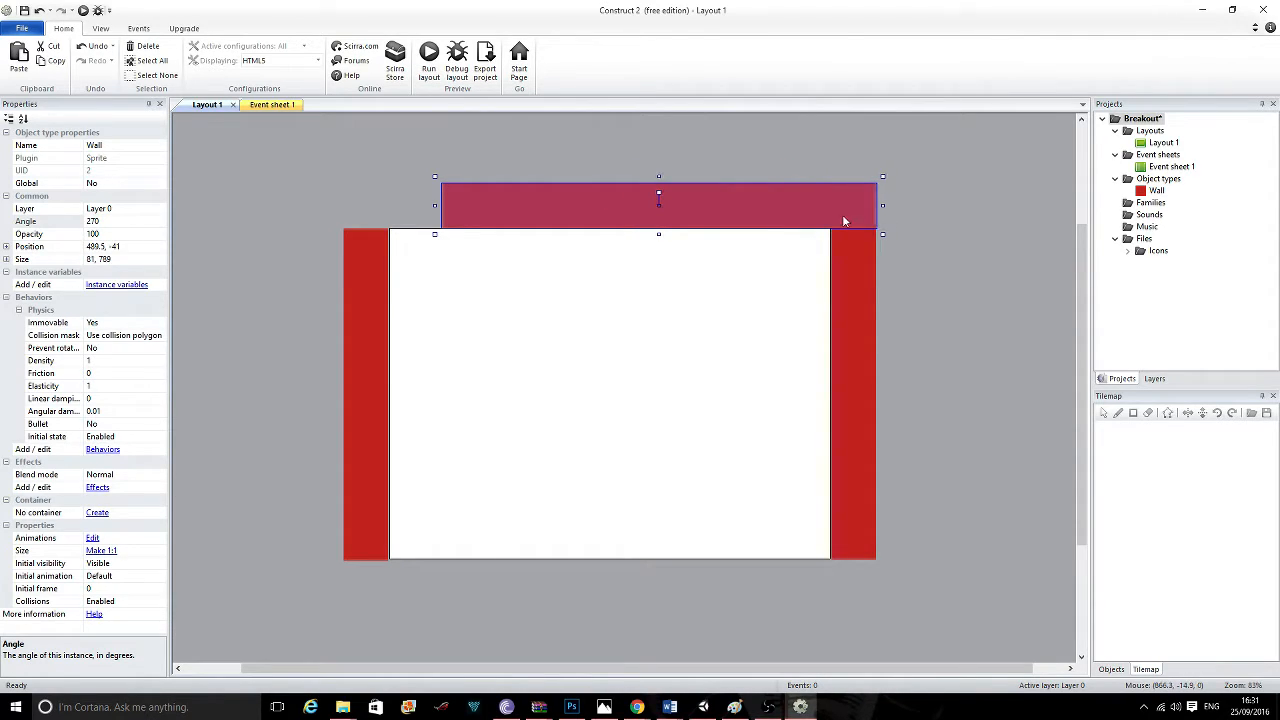
left_click_drag(435, 205, 336, 205)
left_click(346, 326)
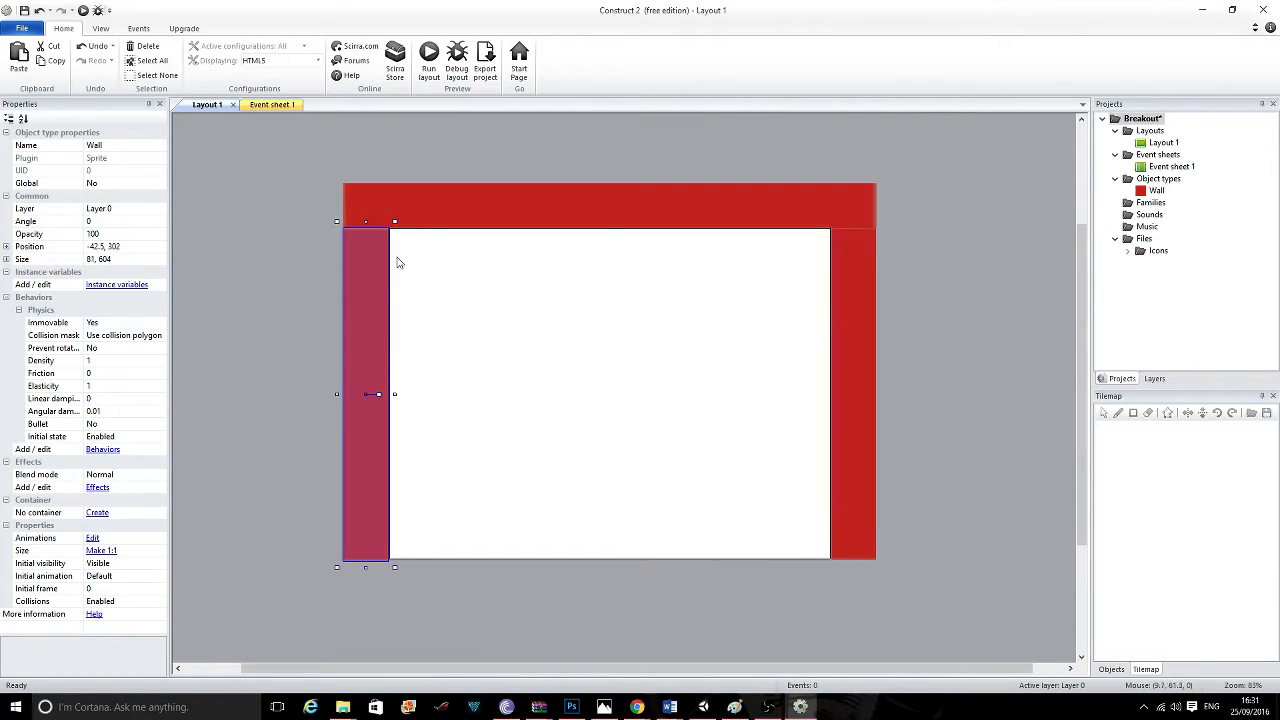
left_click(441, 210)
left_click(847, 323)
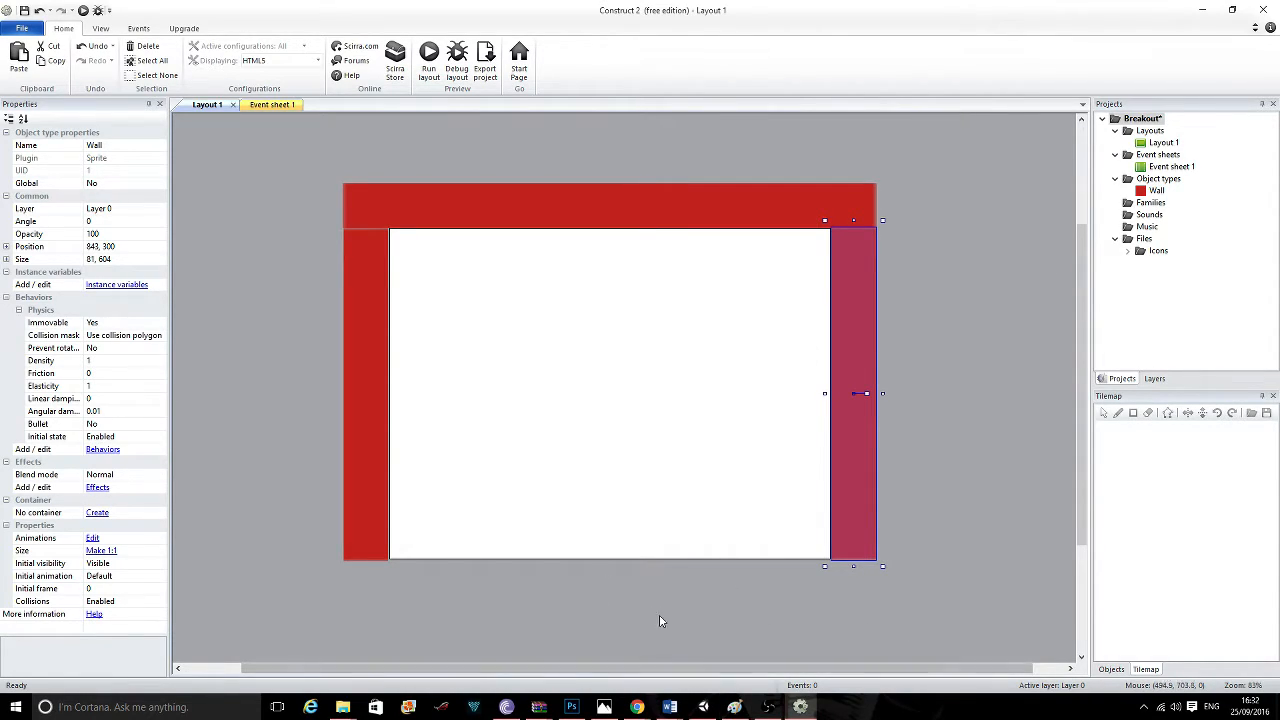
Insert a new sprite named YellowBlock inside the white layout area.
left_click(420, 265)
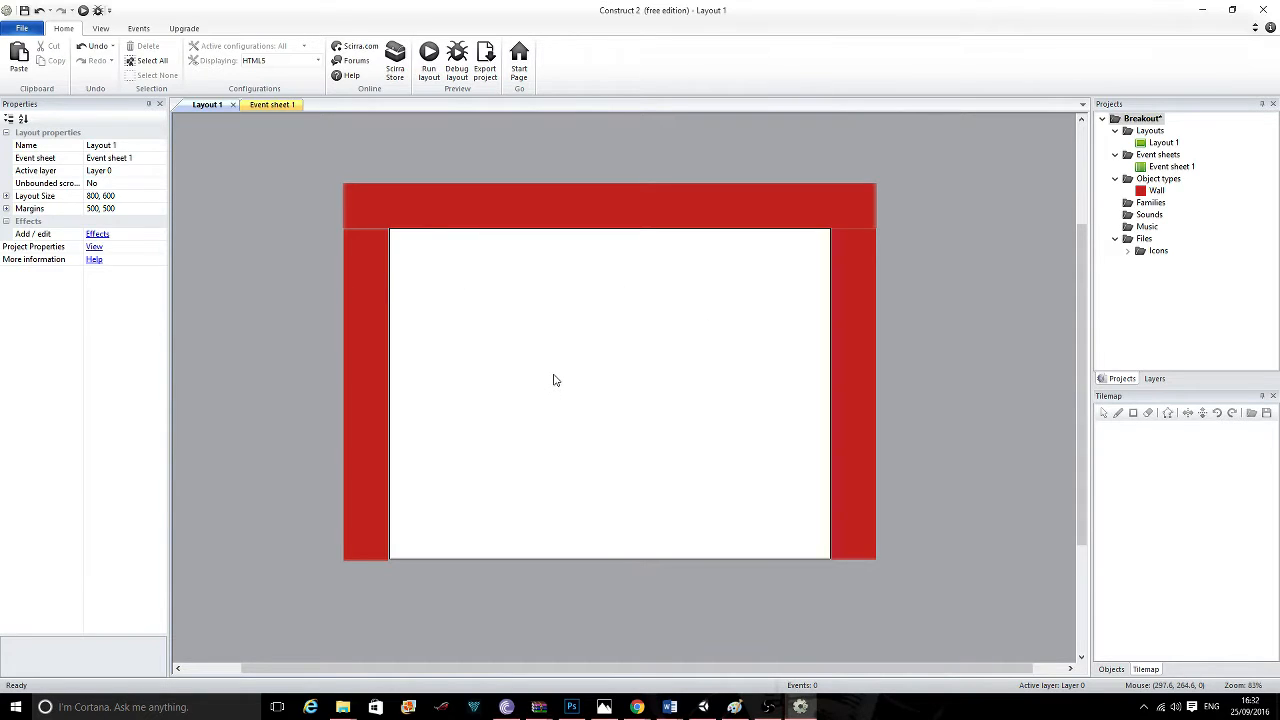
scroll(554, 378, "up", 1)
scroll(554, 378, "down", 1)
scroll(554, 378, "up", 3, "ctrl")
scroll(548, 378, "down", 2, "ctrl")
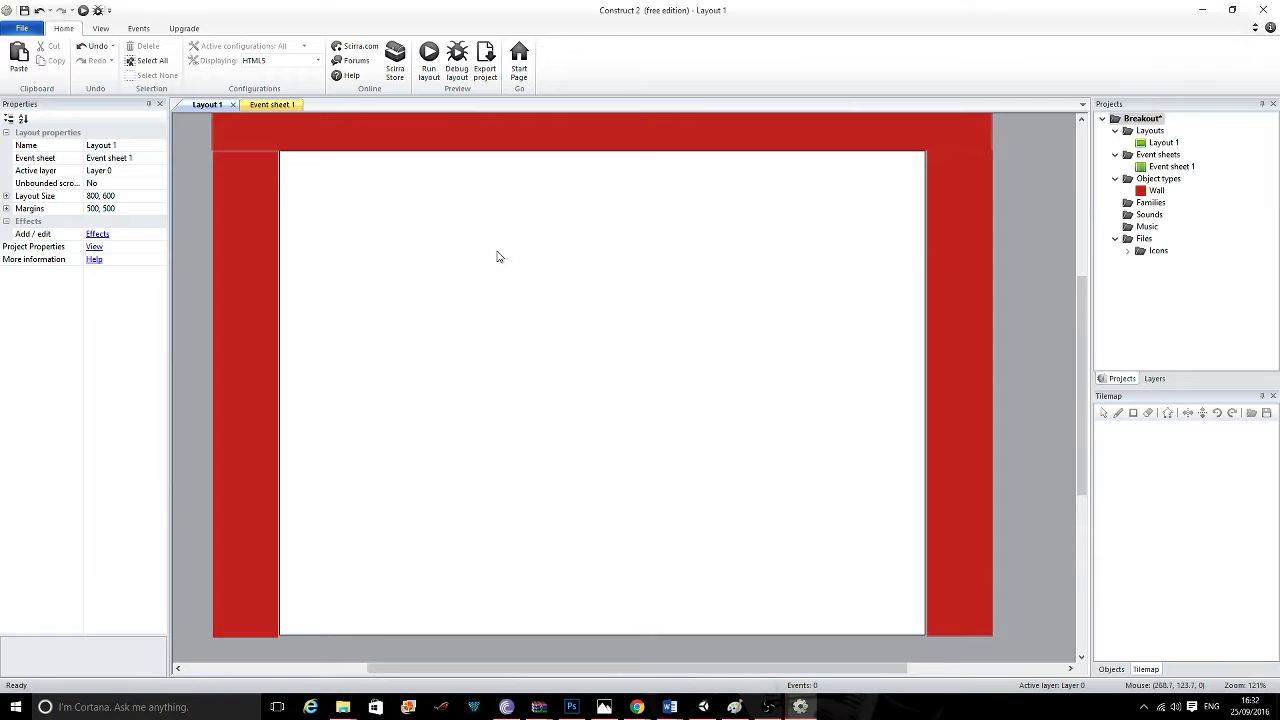
double_click(498, 257)
left_click(678, 383)
left_click(623, 456)
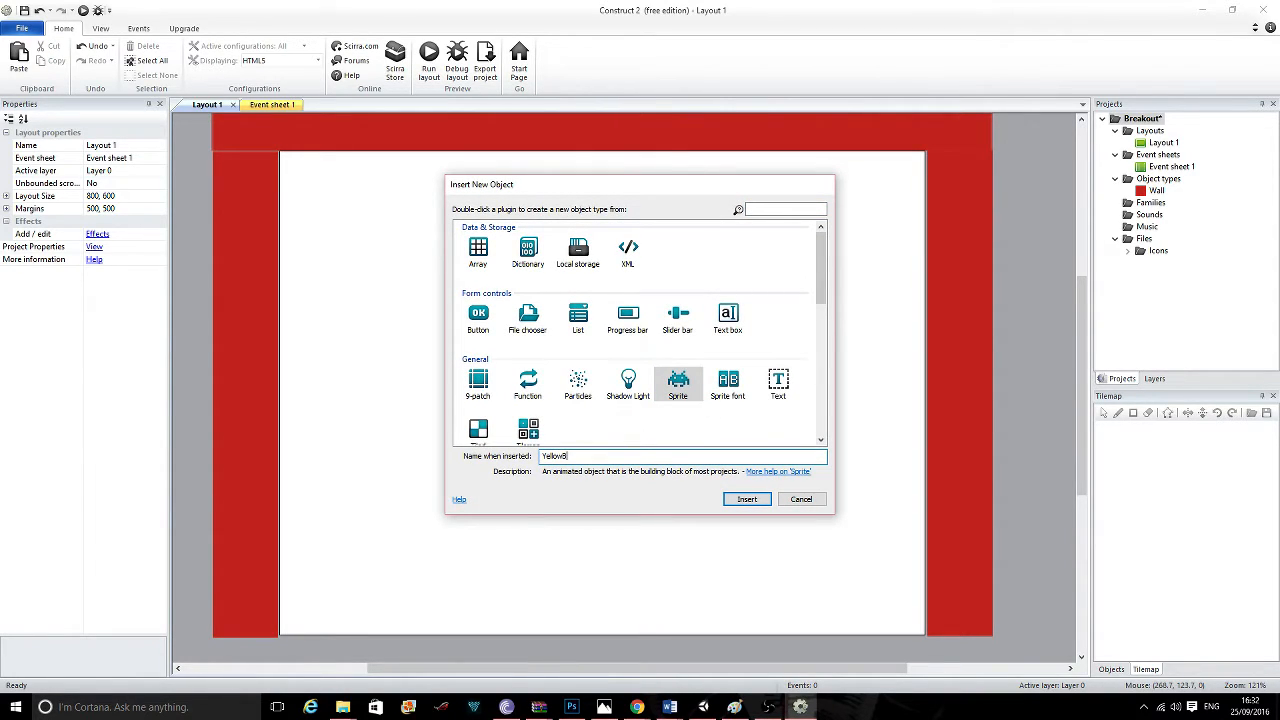
type("YellowBlock")
key("Return")
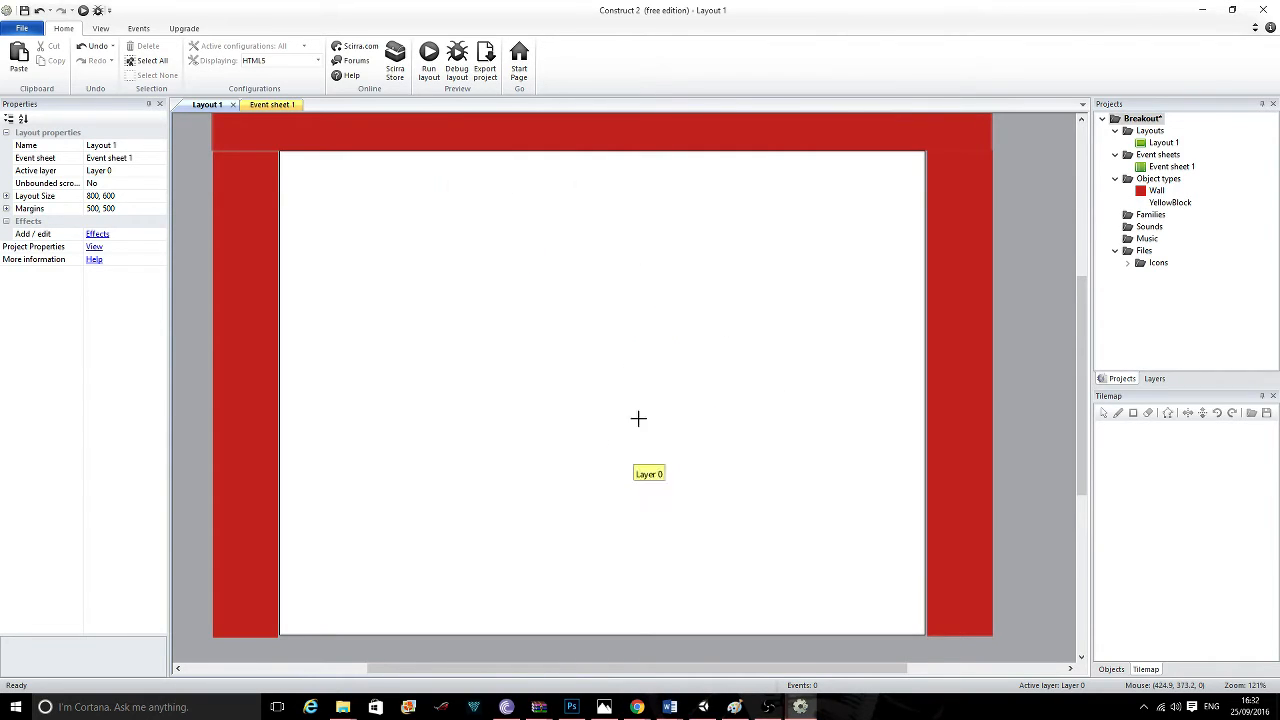
left_click(622, 451)
Fill the YellowBlock image with solid yellow and close the image editor.
left_click(231, 290)
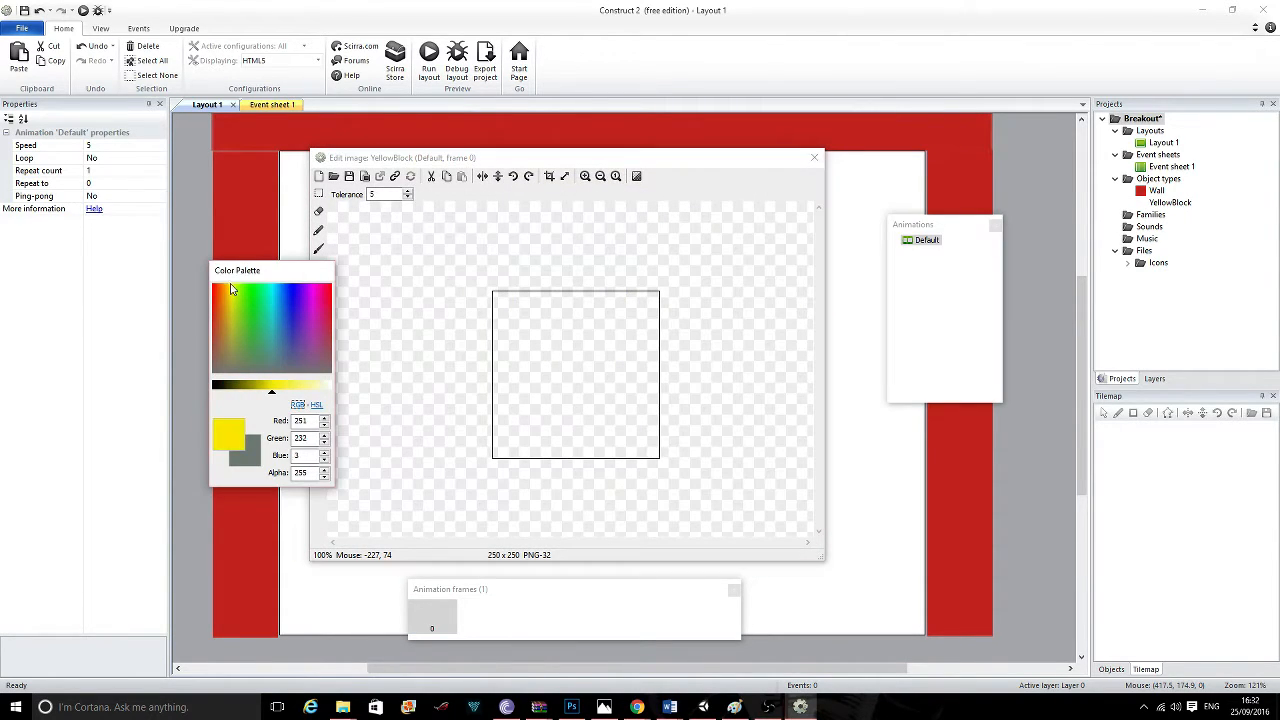
left_click(535, 392)
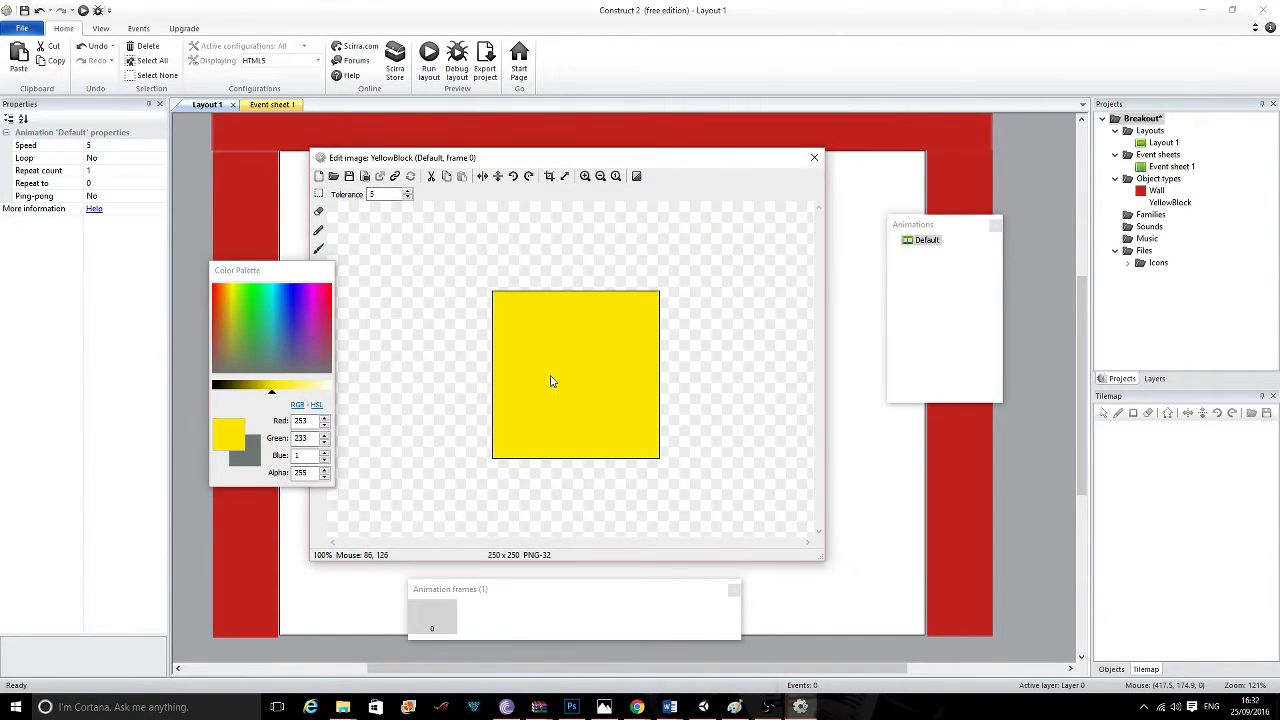
left_click(815, 160)
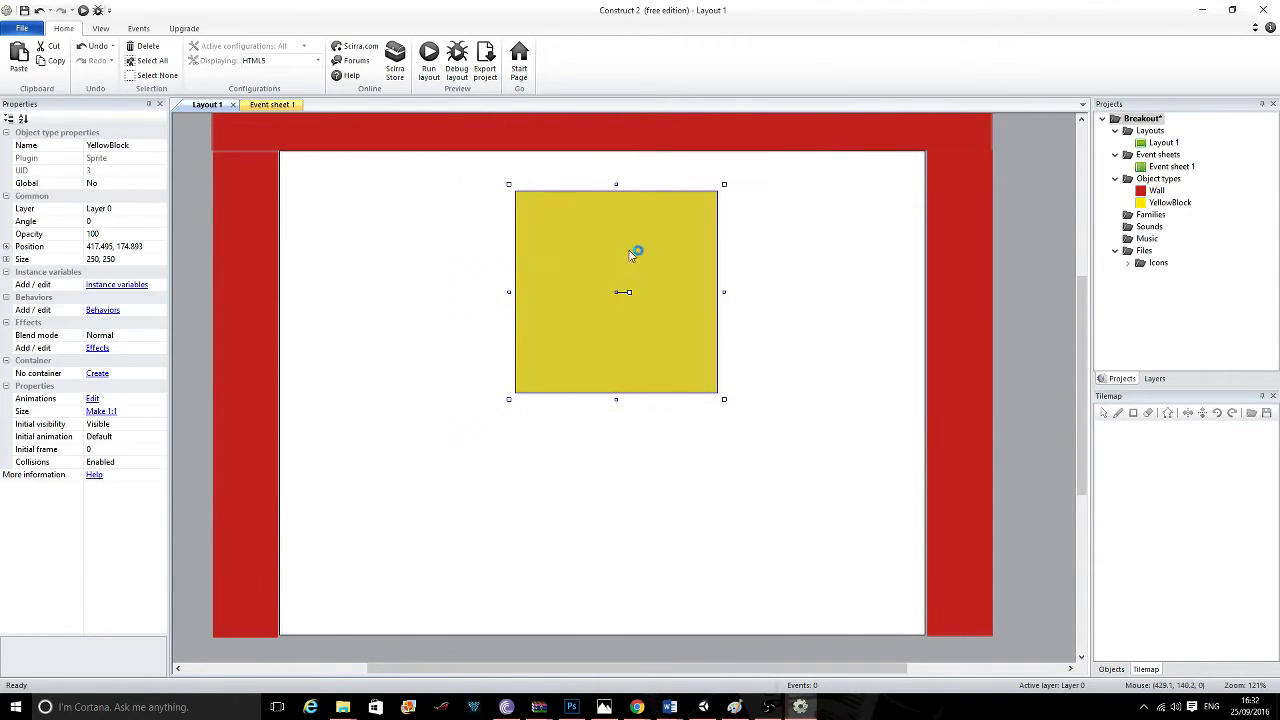
Shrink the yellow block to a brick of about 68 by 31 and place it in the layout's upper-left area at about 89, 141.
left_click_drag(622, 188, 618, 349)
left_click_drag(724, 374, 552, 389)
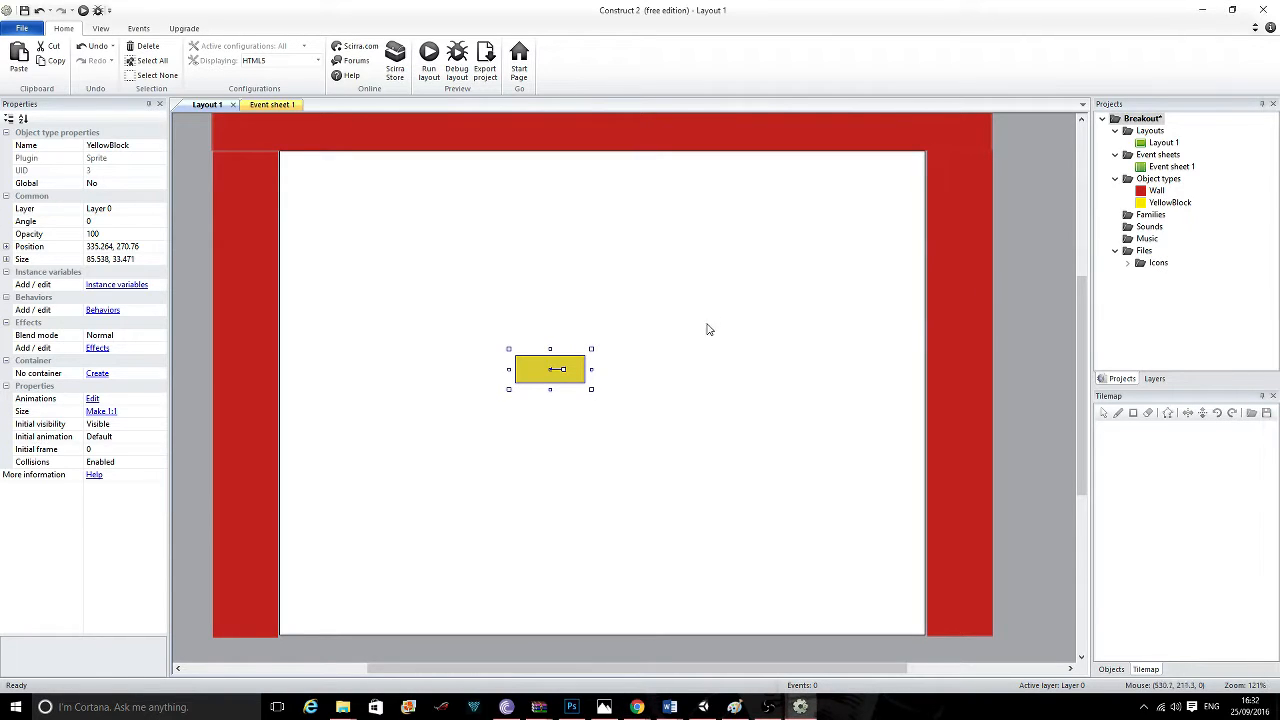
left_click_drag(594, 367, 379, 262)
left_click_drag(380, 262, 385, 262)
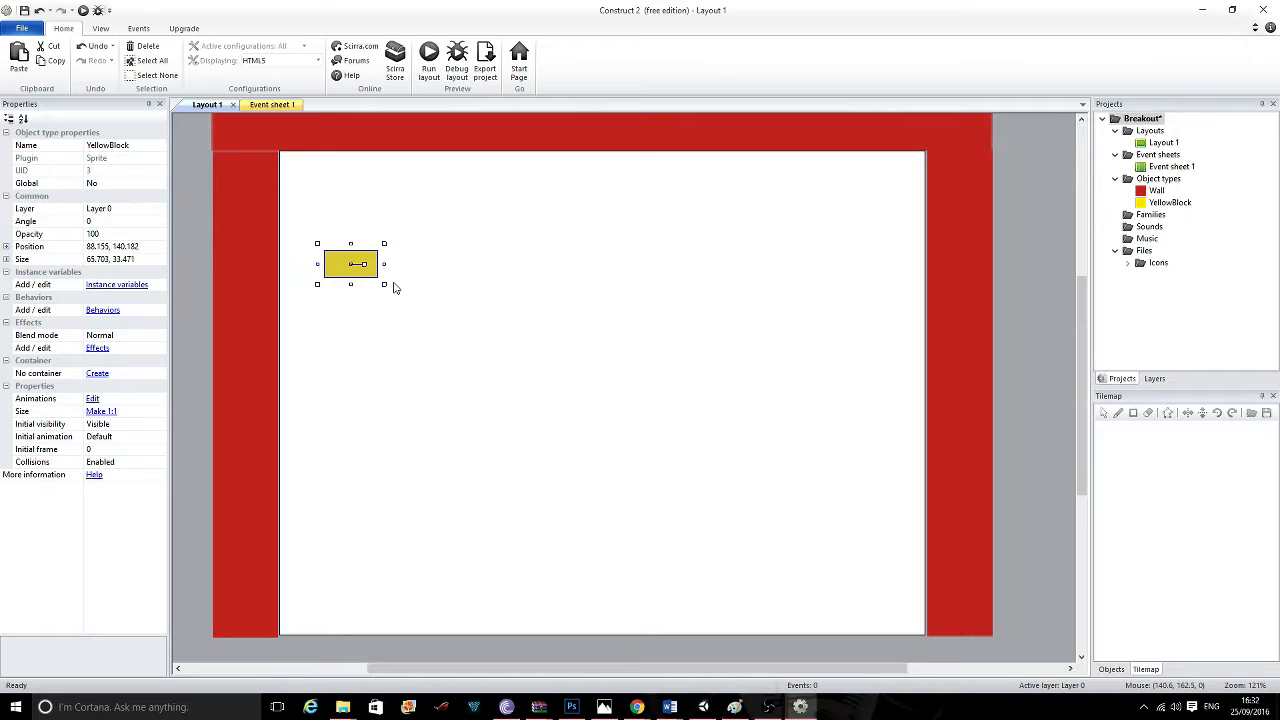
left_click_drag(385, 263, 388, 263)
left_click(352, 246)
left_click(360, 250)
left_click_drag(352, 244, 352, 246)
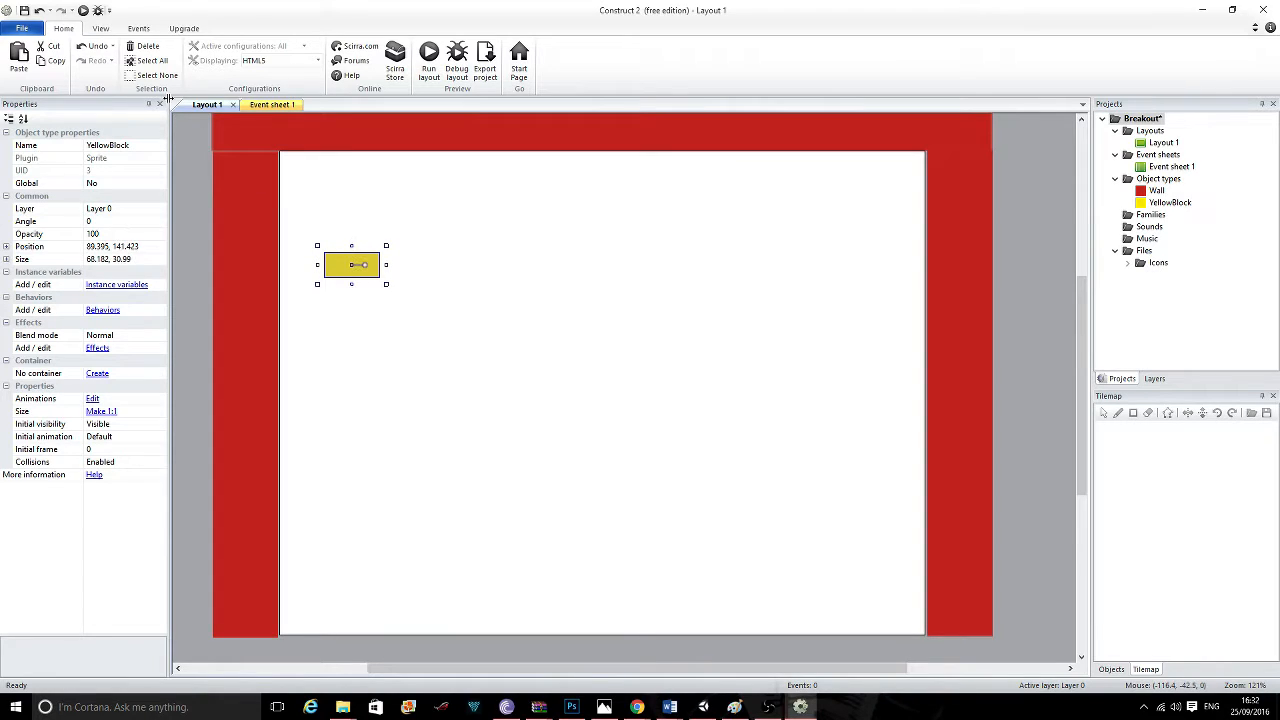
Show a 16 by 16 grid with snapping enabled and move the yellow block onto it at 96, 224.
left_click(102, 28)
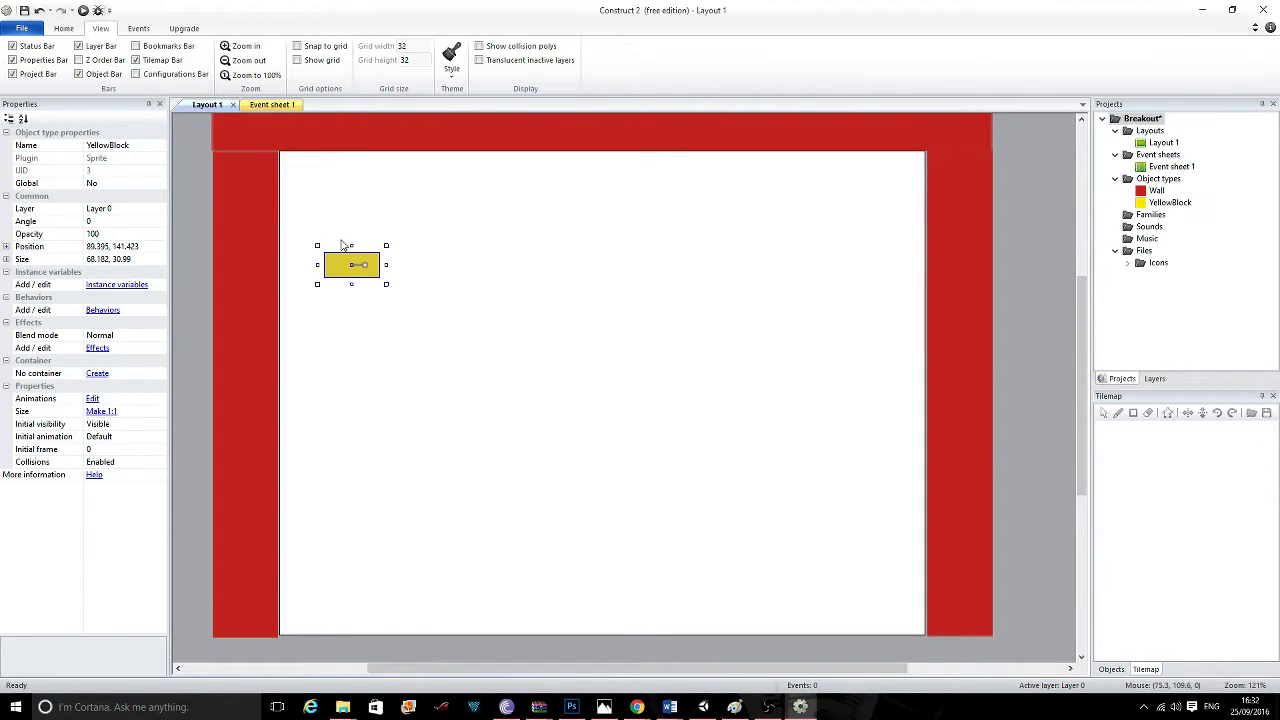
left_click_drag(352, 265, 352, 271)
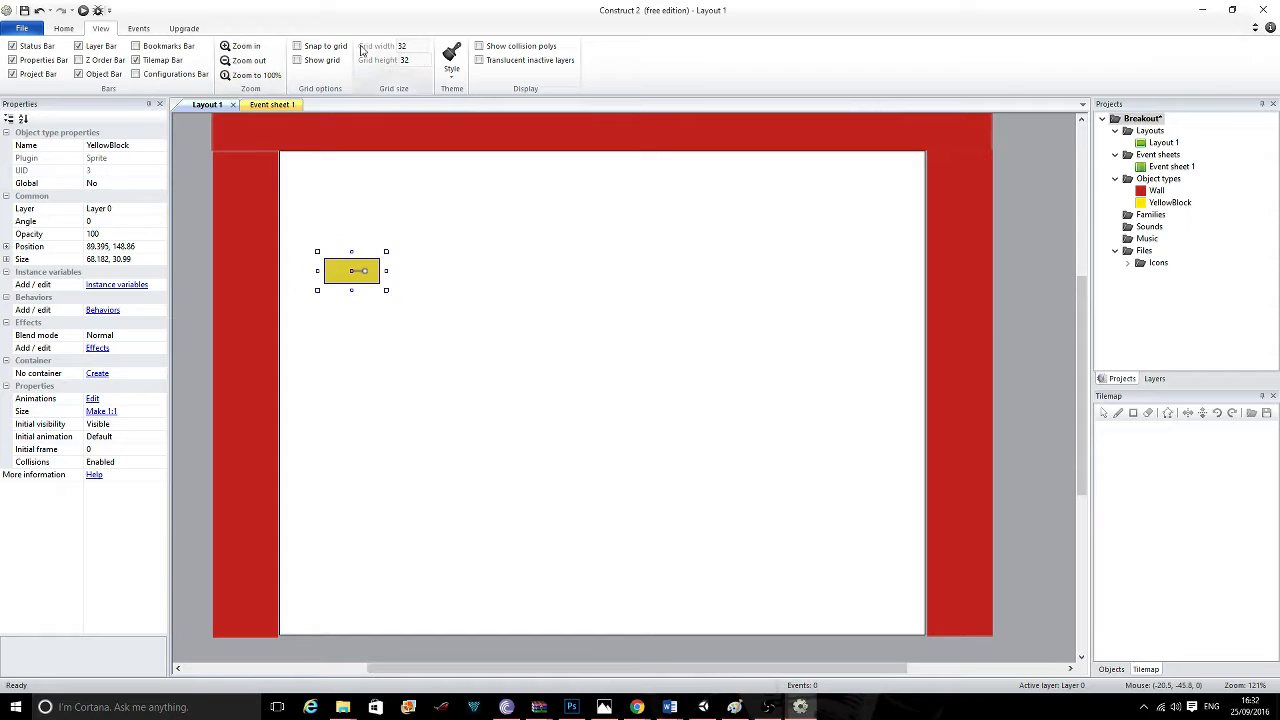
left_click(303, 50)
left_click(306, 63)
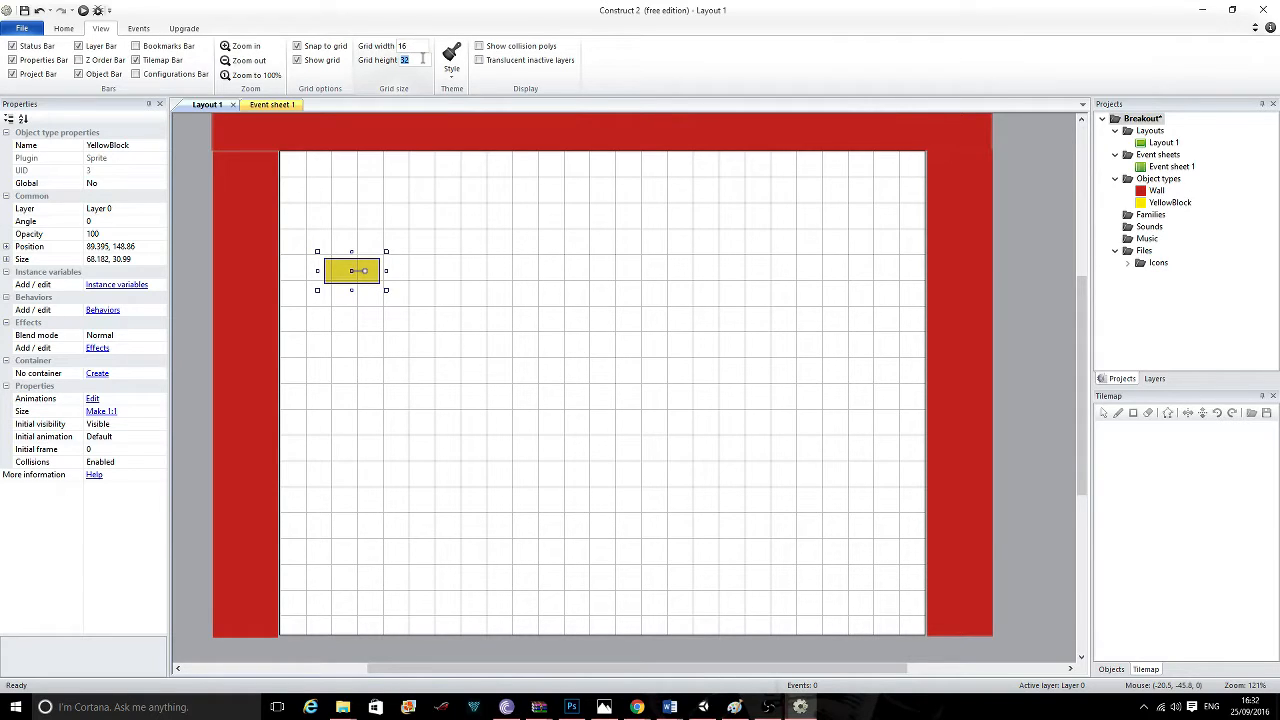
type("16")
left_click_drag(345, 268, 365, 328)
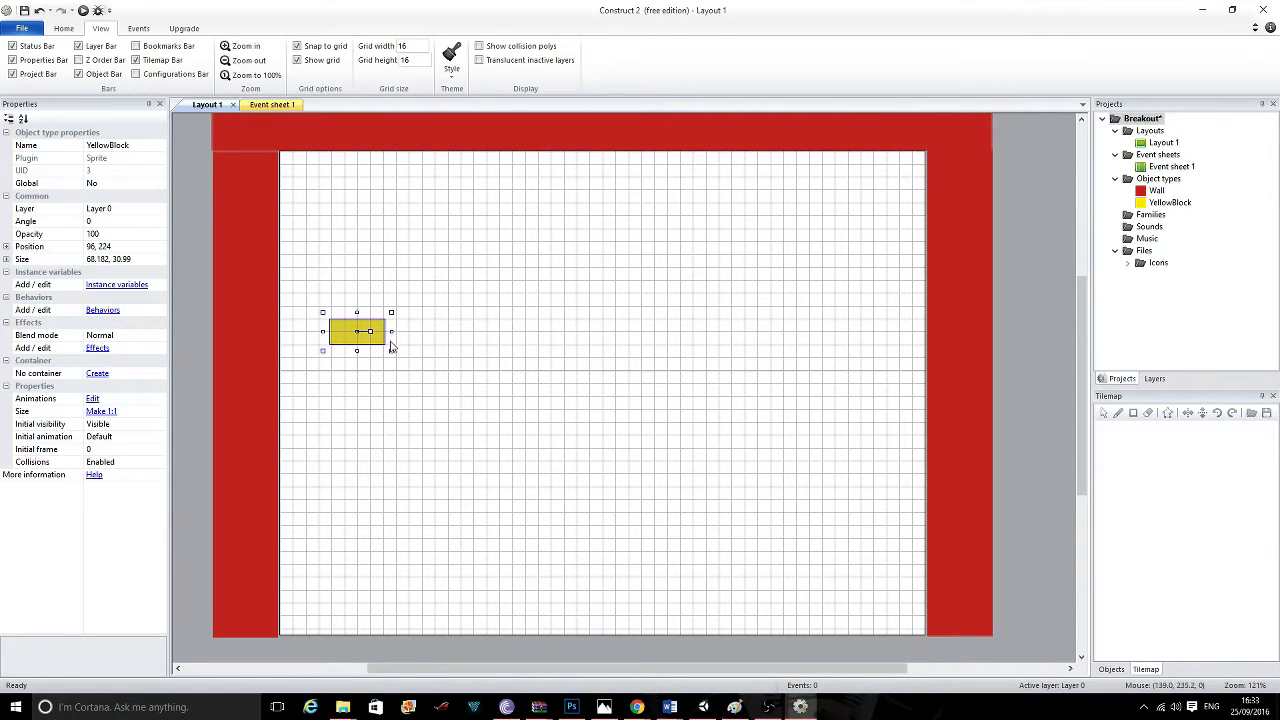
Add the Physics behavior to the yellow block.
left_click(102, 310)
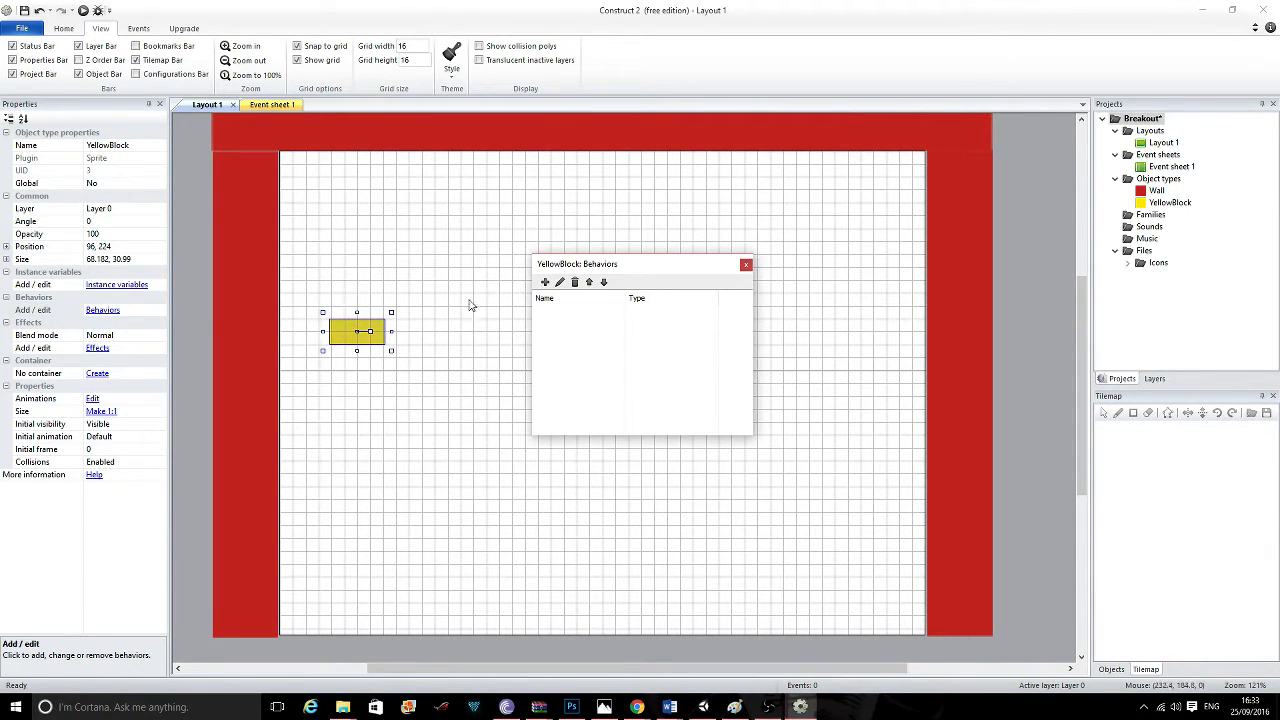
left_click(545, 282)
left_click_drag(786, 313, 786, 390)
left_click(510, 400)
double_click(512, 402)
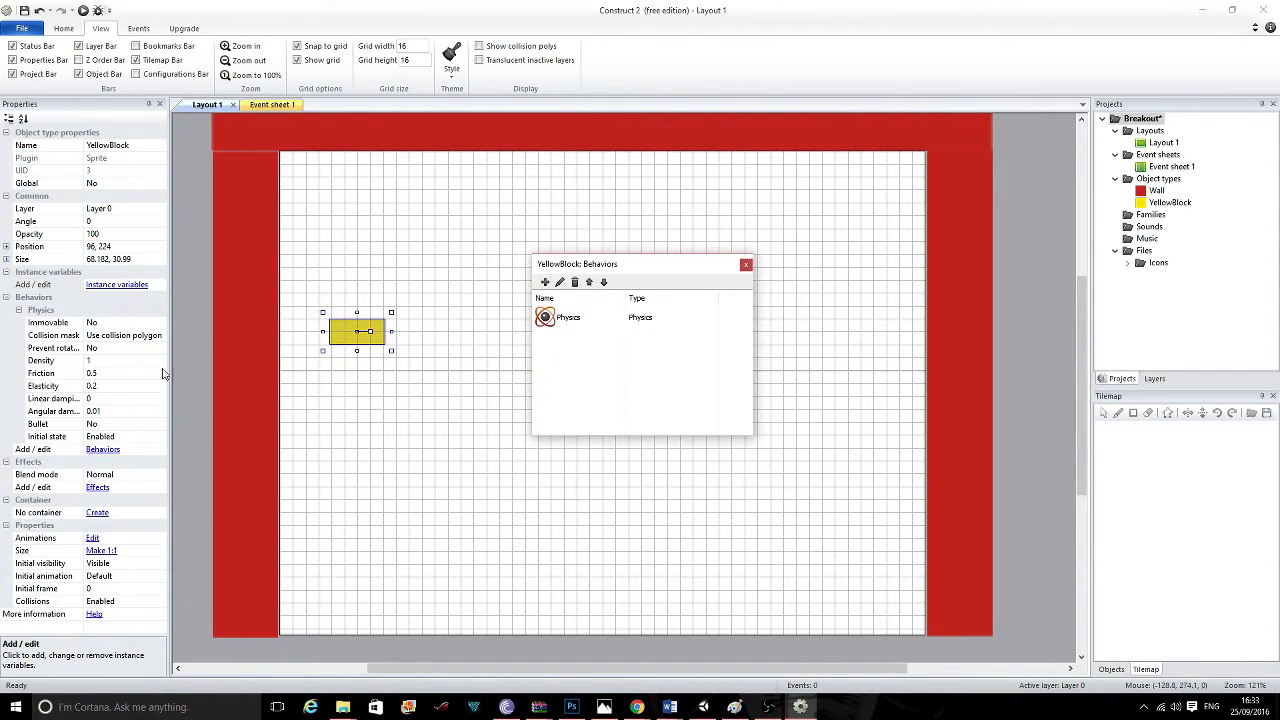
left_click(747, 264)
Make the yellow block's physics immovable, with friction 0 and elasticity 1.
left_click(154, 323)
left_click(160, 322)
left_click(110, 348)
left_click(129, 364)
left_click(127, 373)
left_click(119, 388)
type("1")
Move the yellow block up to 96, 160 and paste a copy of it beside it at 160, 160.
left_click_drag(366, 337, 366, 292)
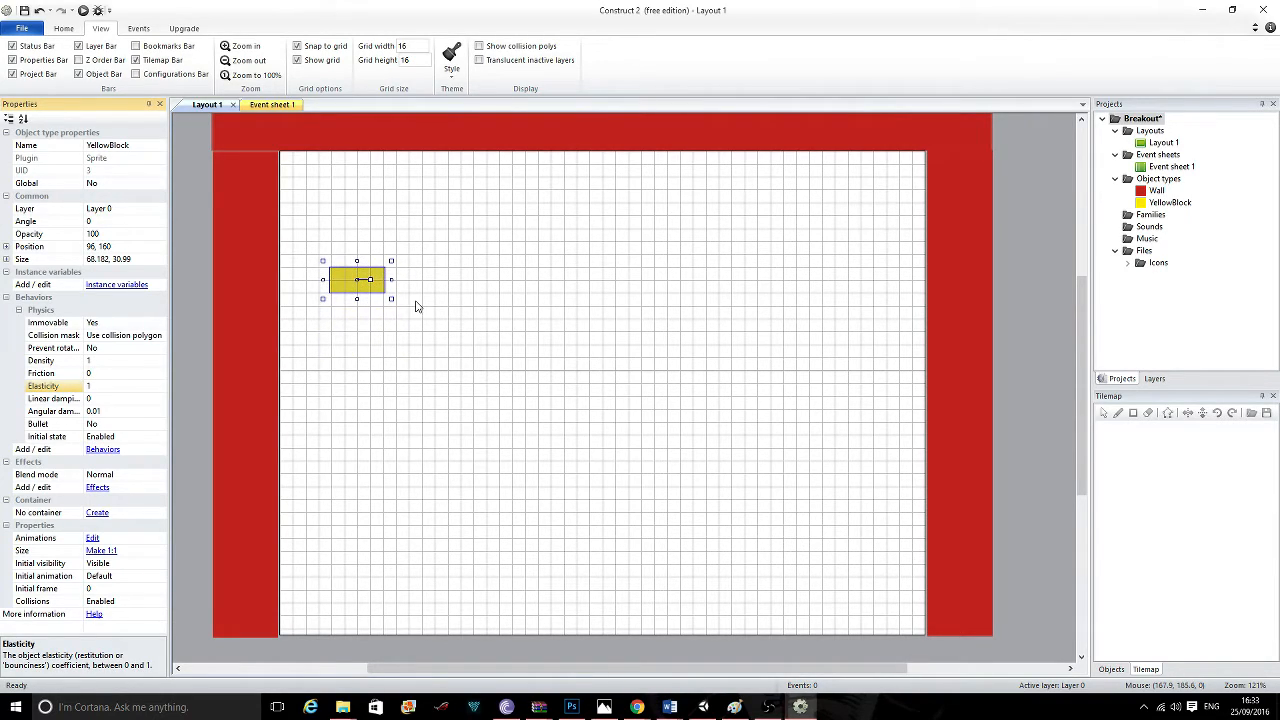
key("ctrl+c")
key("ctrl+v")
left_click(412, 281)
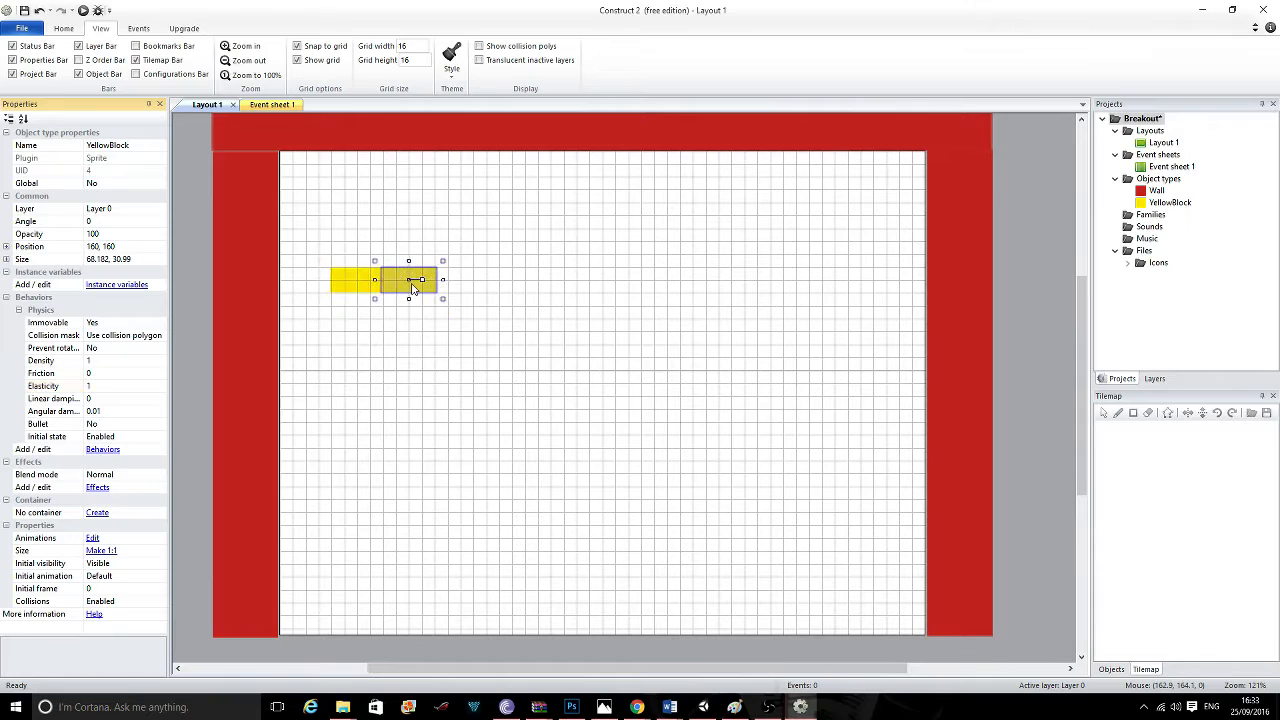
left_click_drag(412, 281, 416, 282)
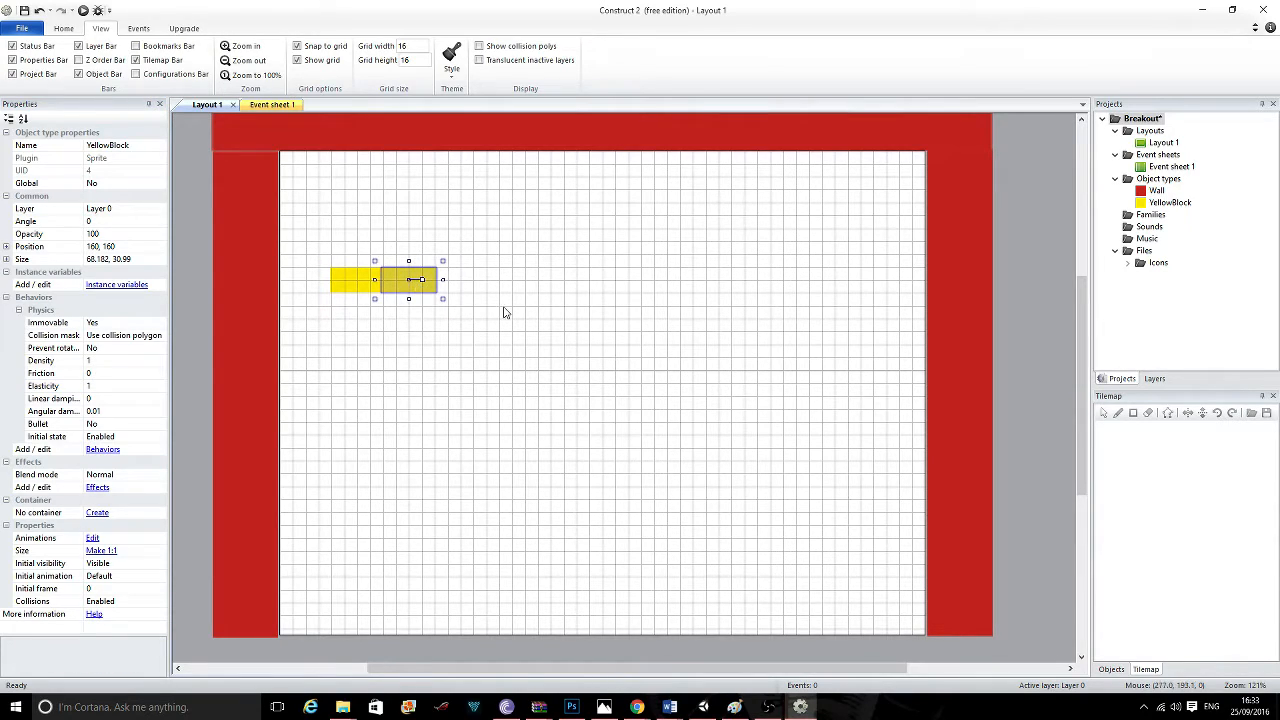
Paste a third yellow block at the end of the row at 224, 160.
key("ctrl+v")
left_click(472, 282)
left_click_drag(480, 288, 467, 286)
left_click(498, 299)
left_click(478, 292)
left_click(356, 283)
mouse_move(356, 284)
left_mouse_down()
mouse_move(341, 285)
mouse_move(354, 286)
left_mouse_up()
left_click(384, 310)
left_click(372, 285)
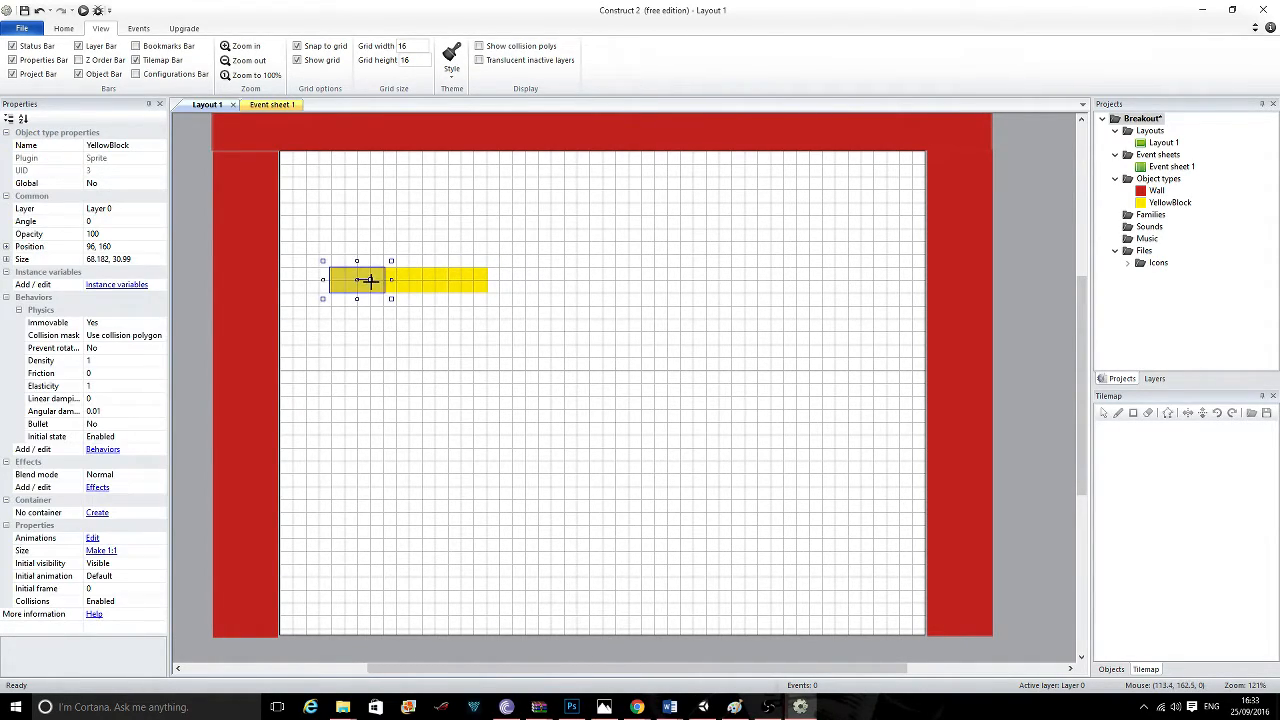
left_click(432, 284)
left_click(474, 288)
left_click(528, 335)
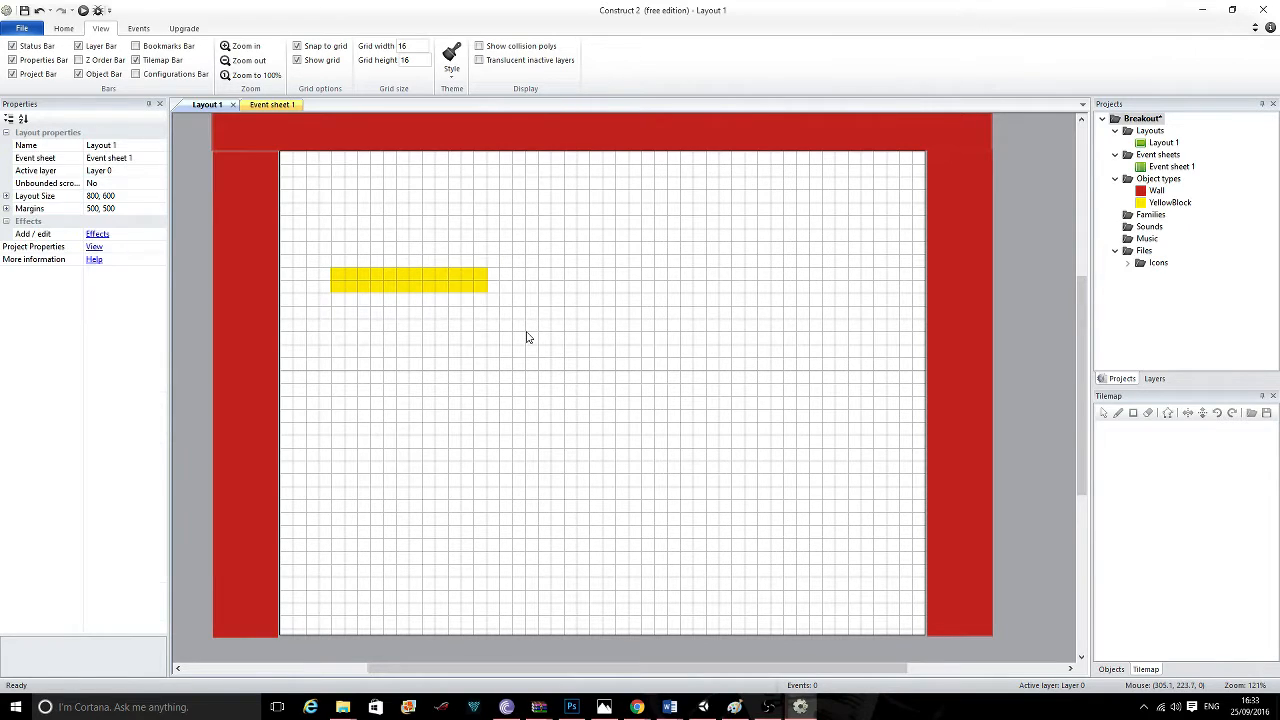
left_click(448, 277)
left_click(302, 61)
left_click(307, 48)
left_click(307, 60)
left_click(300, 47)
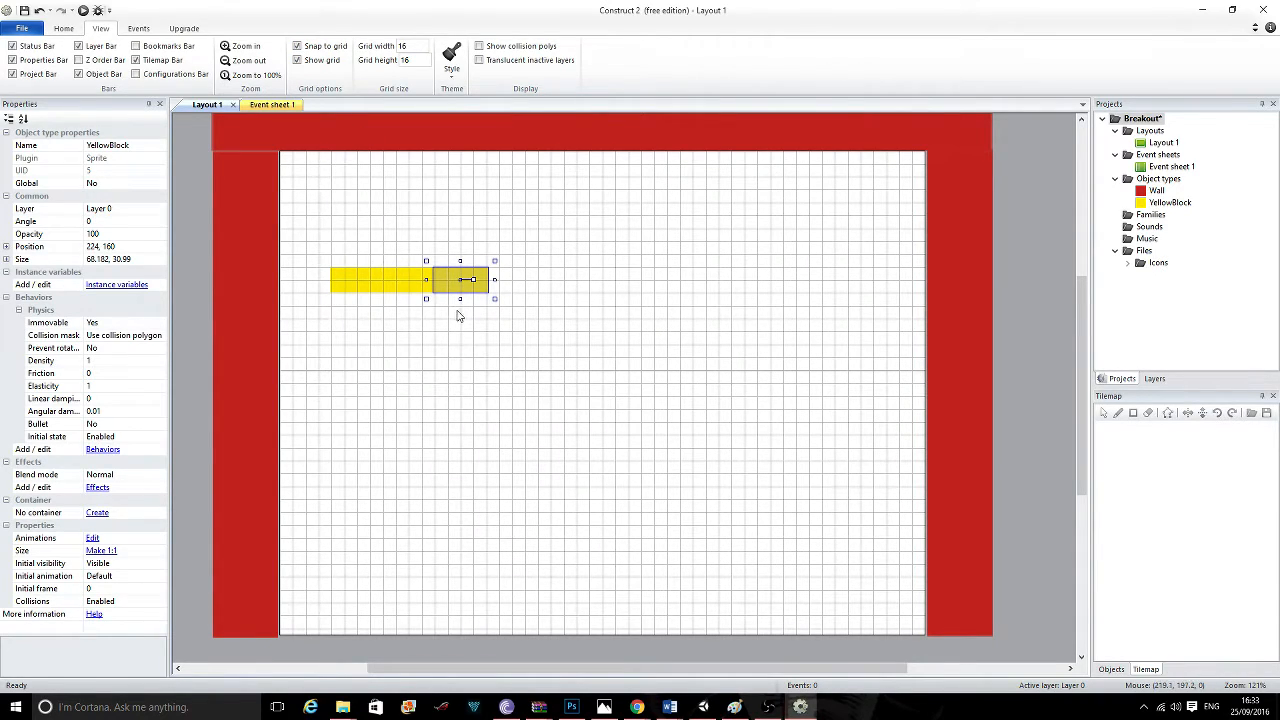
Separate the outer blocks to 80, 160 and 240, 160, and extend the row with two evenly spaced copies, the last at 400, 160.
left_click_drag(463, 281, 341, 286)
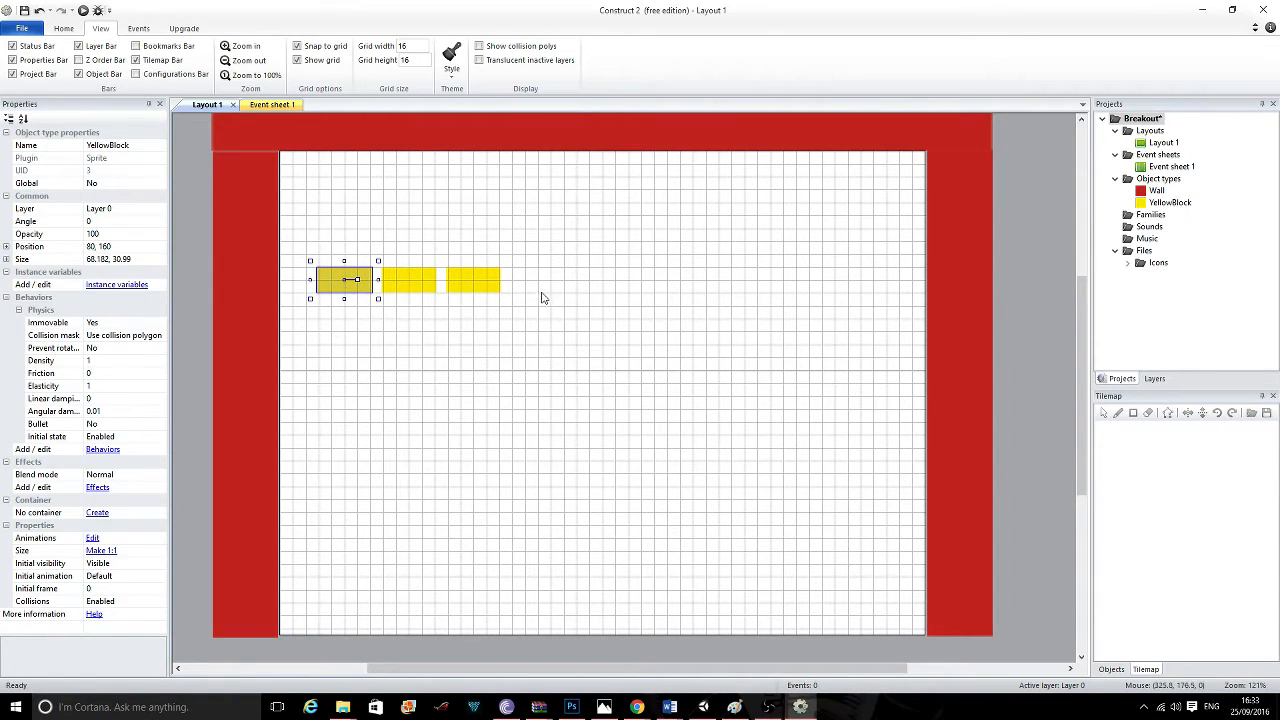
left_click(490, 285)
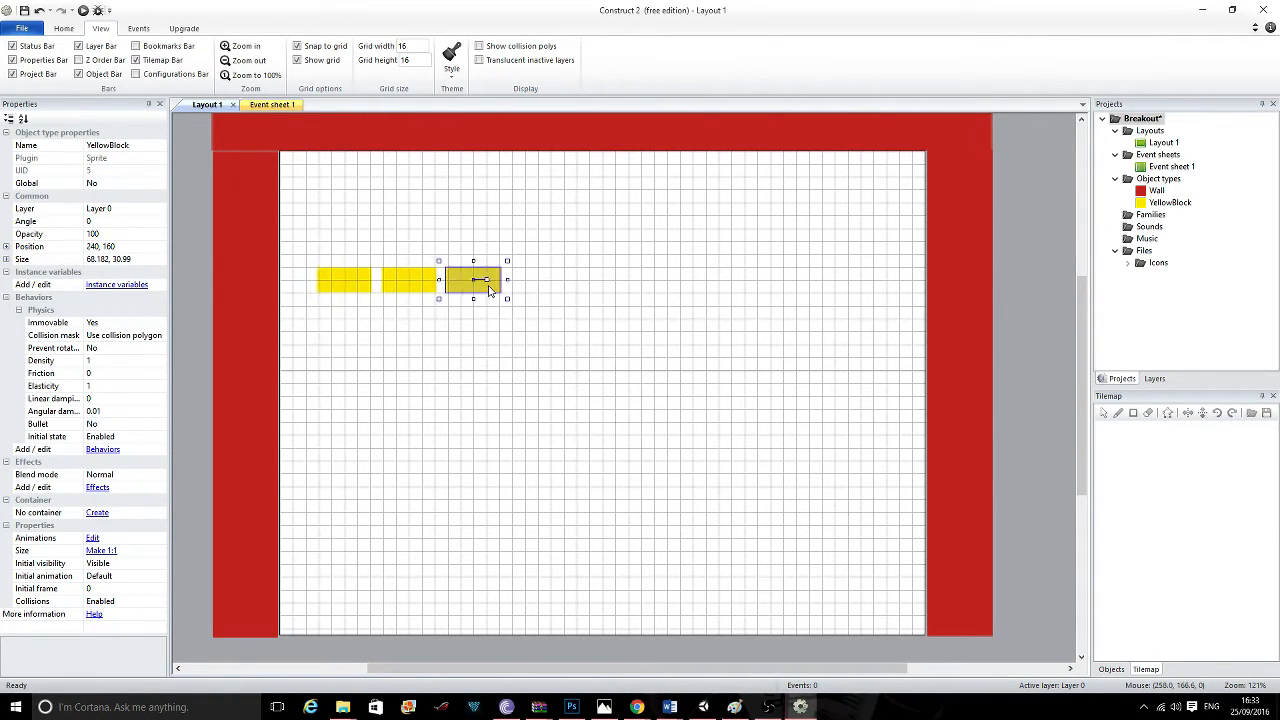
left_click(550, 281)
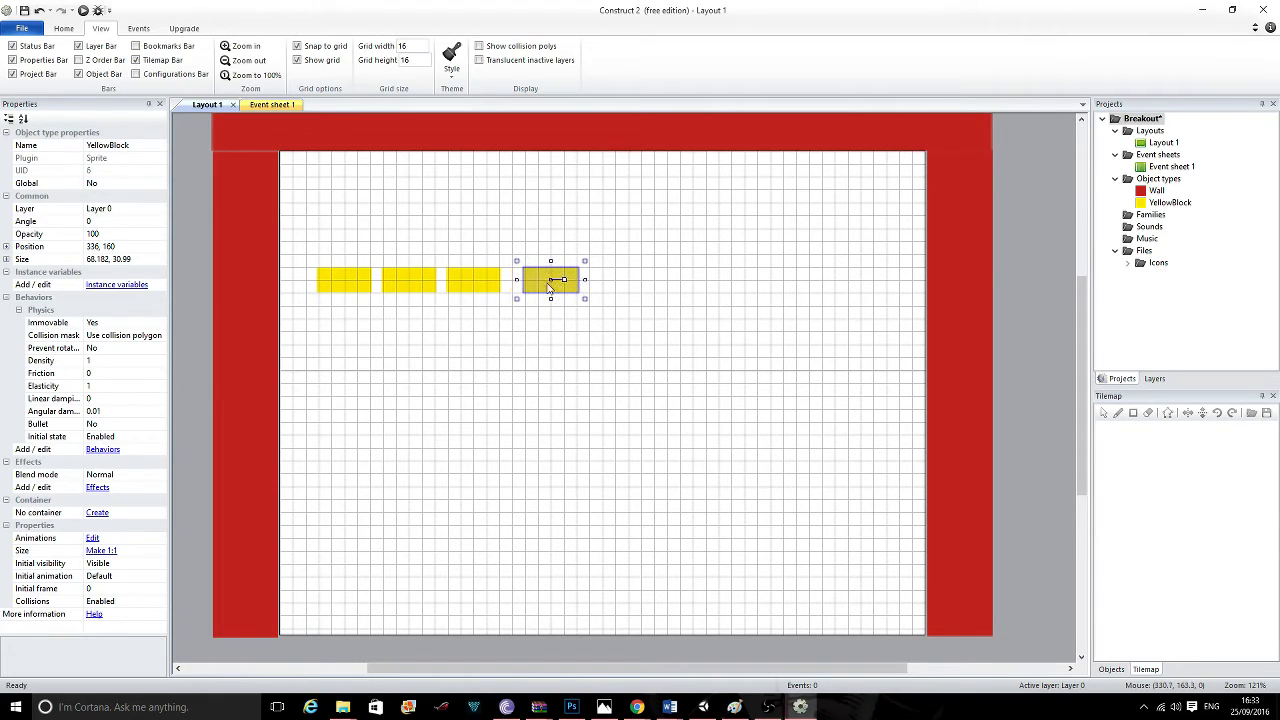
left_click(612, 281)
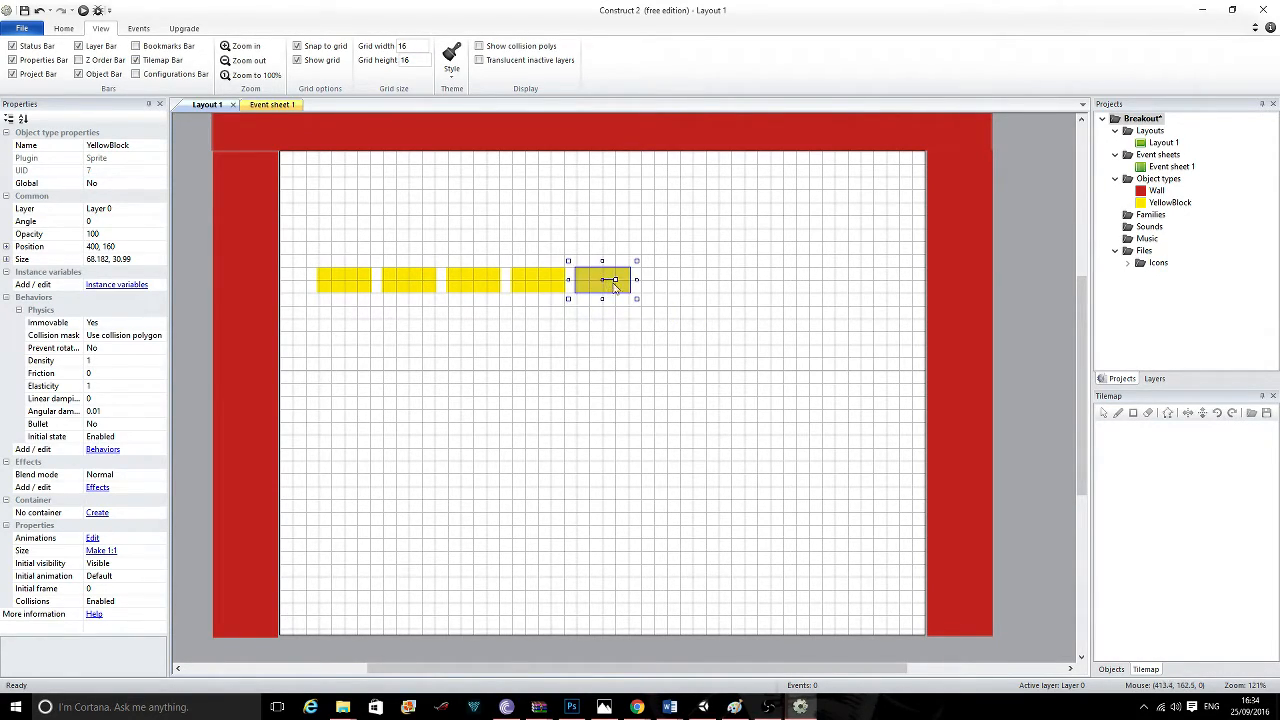
Paste three more yellow blocks along the row at 496, 592 and 672 horizontally, all at height 160.
left_click(682, 281)
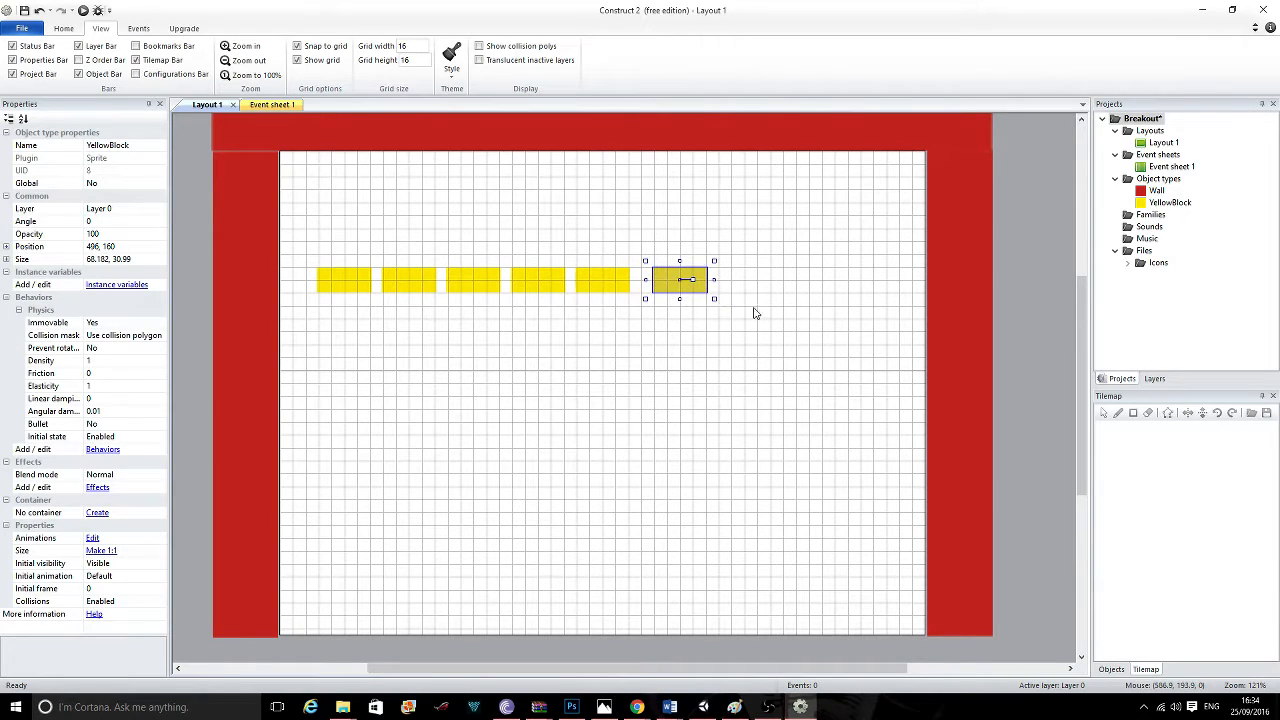
left_click(780, 285)
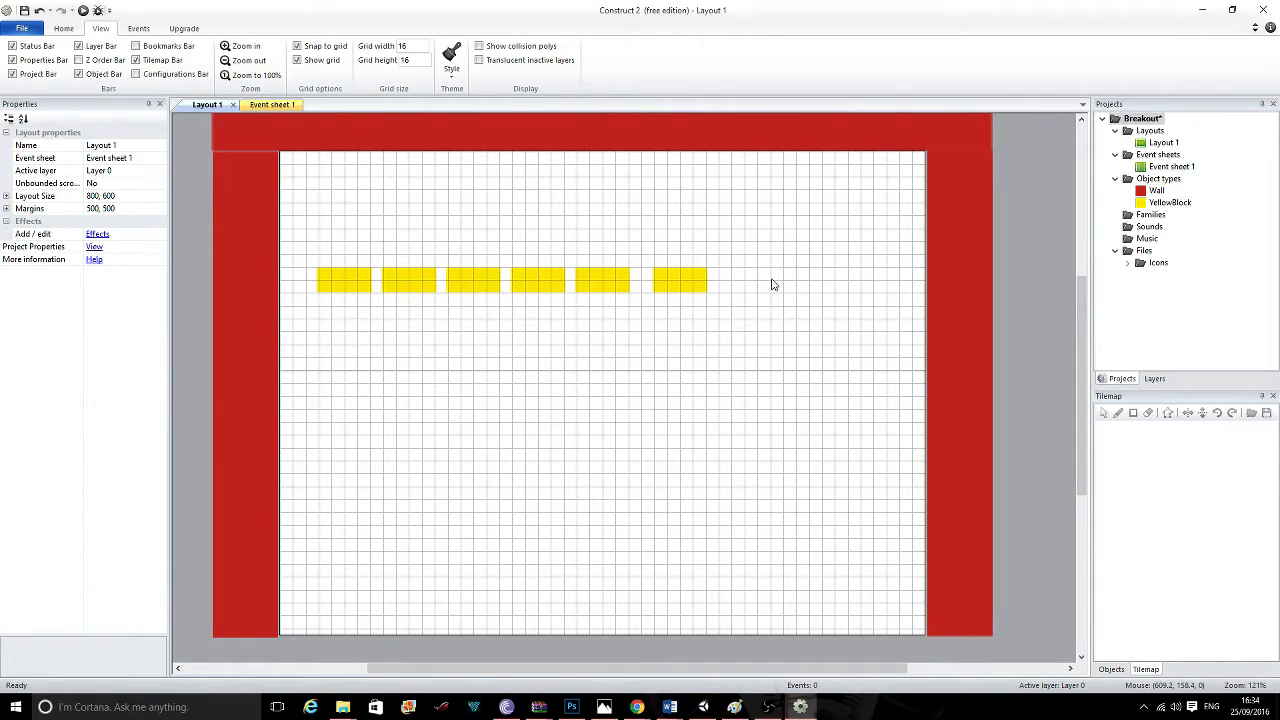
left_click(679, 279)
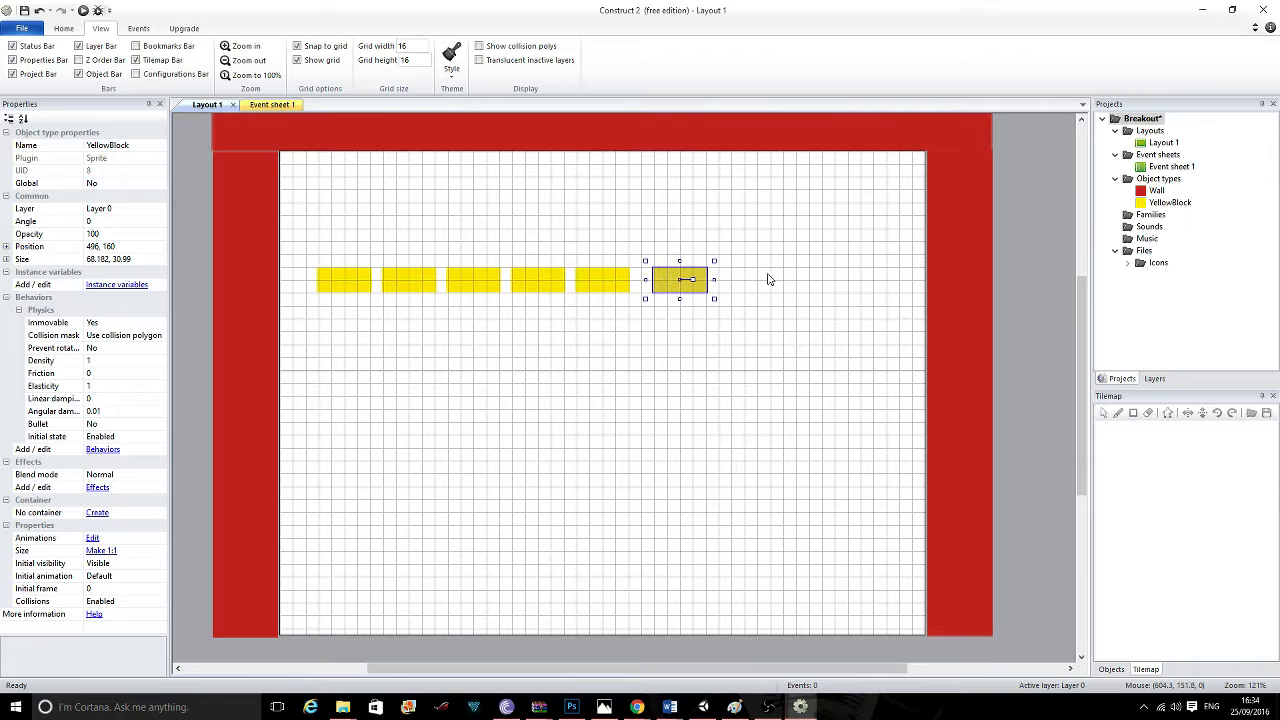
key("ctrl+v")
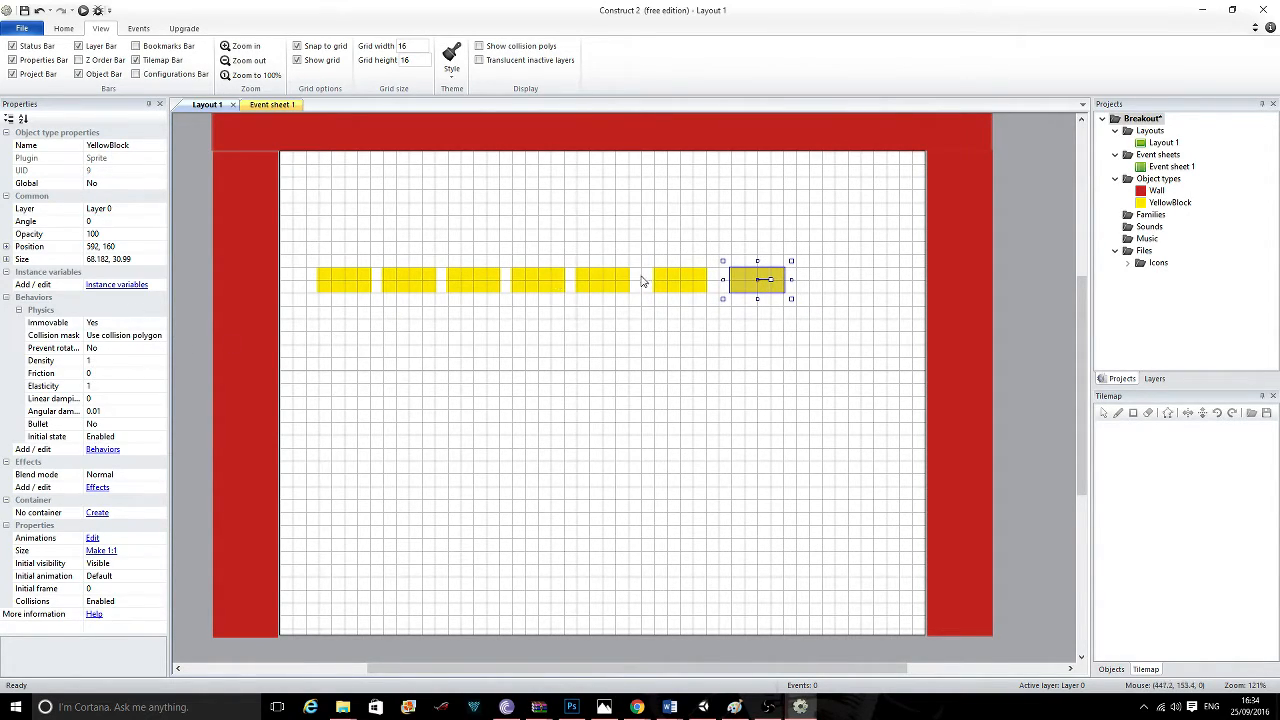
key("ctrl+v")
left_click(850, 277)
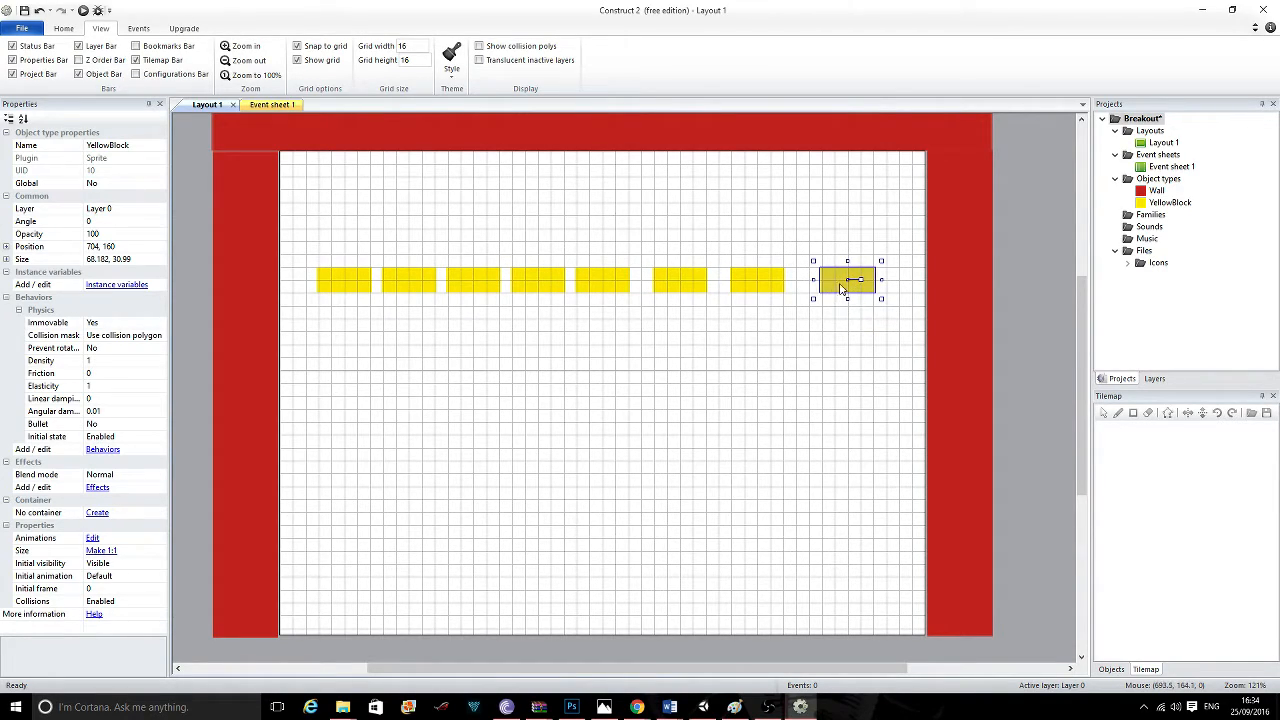
left_click_drag(850, 283, 834, 281)
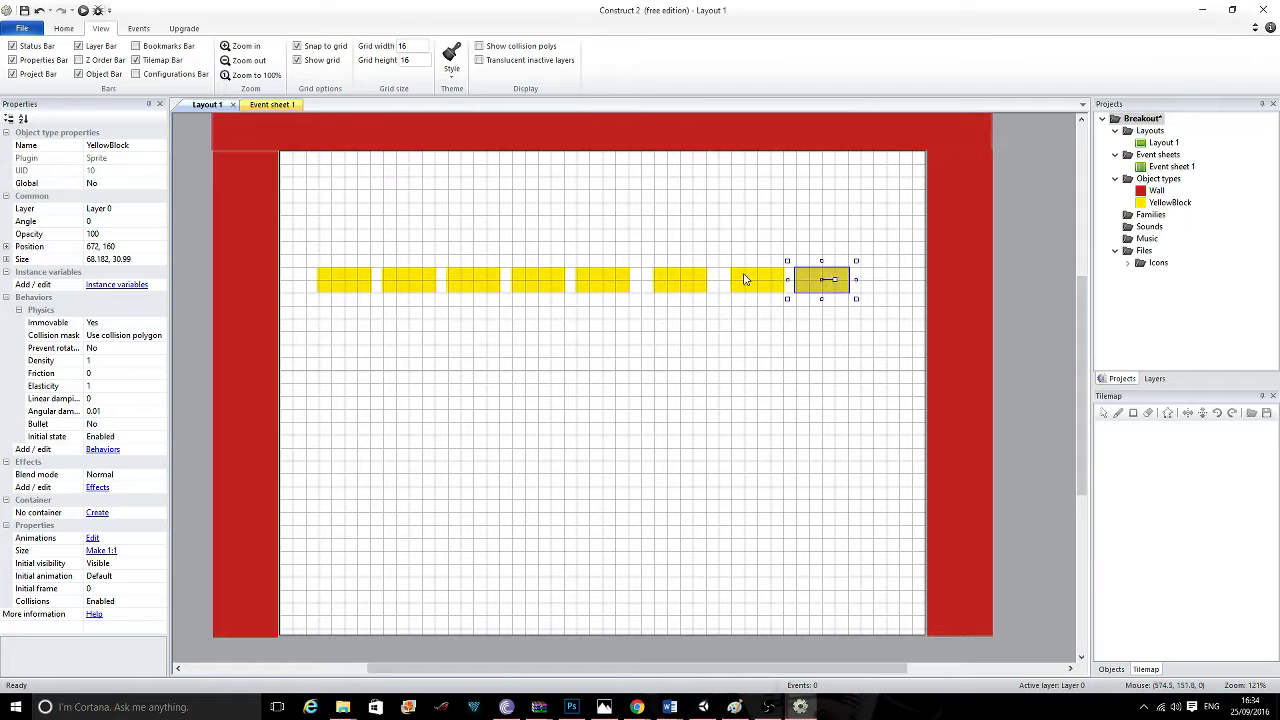
Shift the earlier blocks so all eight are evenly spaced in the row, with the first block at 112, 160.
left_click_drag(692, 281, 698, 282)
mouse_move(586, 287)
left_mouse_down()
mouse_move(607, 287)
mouse_move(550, 284)
mouse_move(561, 285)
left_mouse_up()
left_click(478, 281)
left_click_drag(478, 281, 504, 281)
left_click_drag(412, 280, 438, 280)
left_click_drag(348, 281, 372, 282)
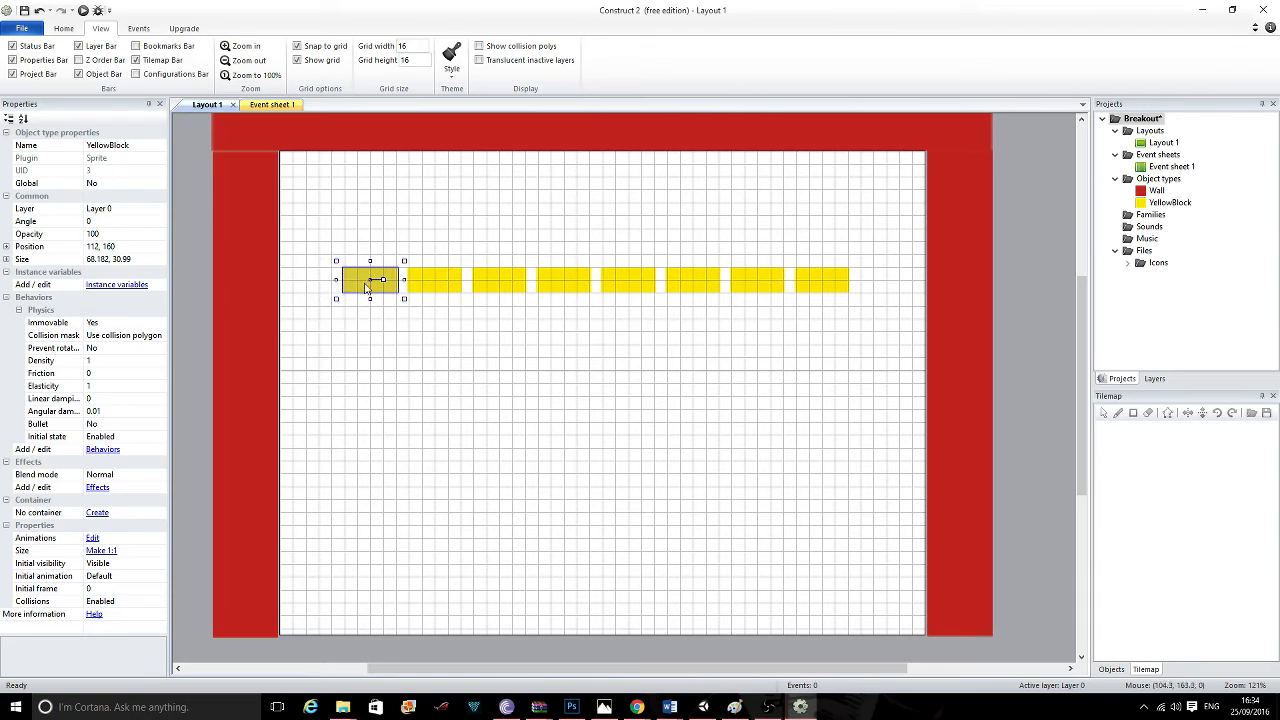
left_click(360, 342)
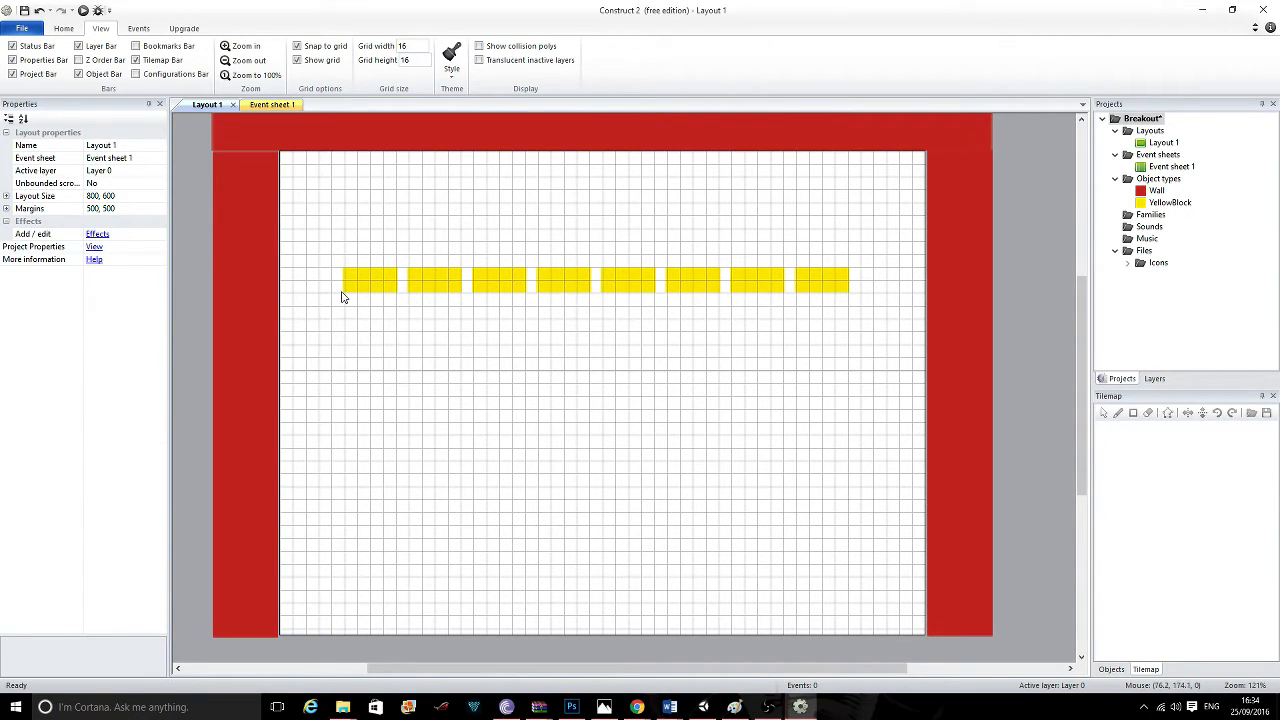
left_click(357, 290)
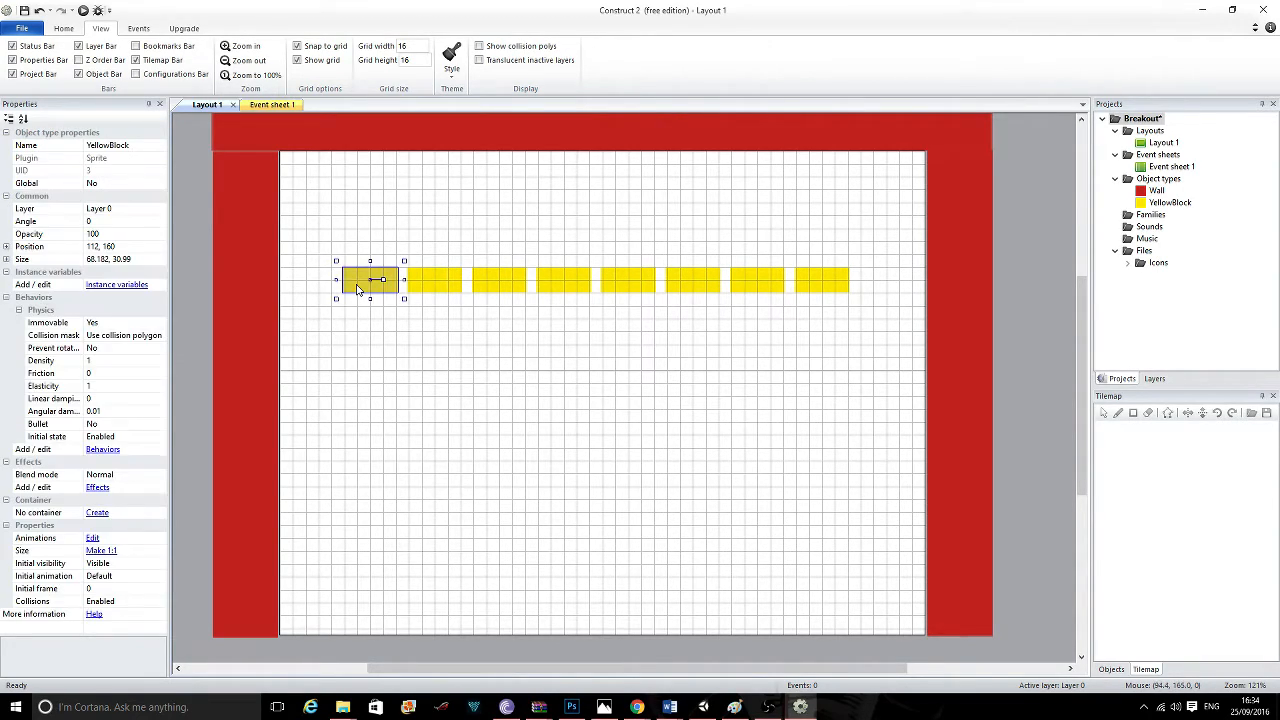
Add a copy of the yellow block at each end of the row, at 32, 160 and 752, 160.
left_click_drag(357, 289, 315, 288, "ctrl")
left_click(331, 306)
left_click(822, 282)
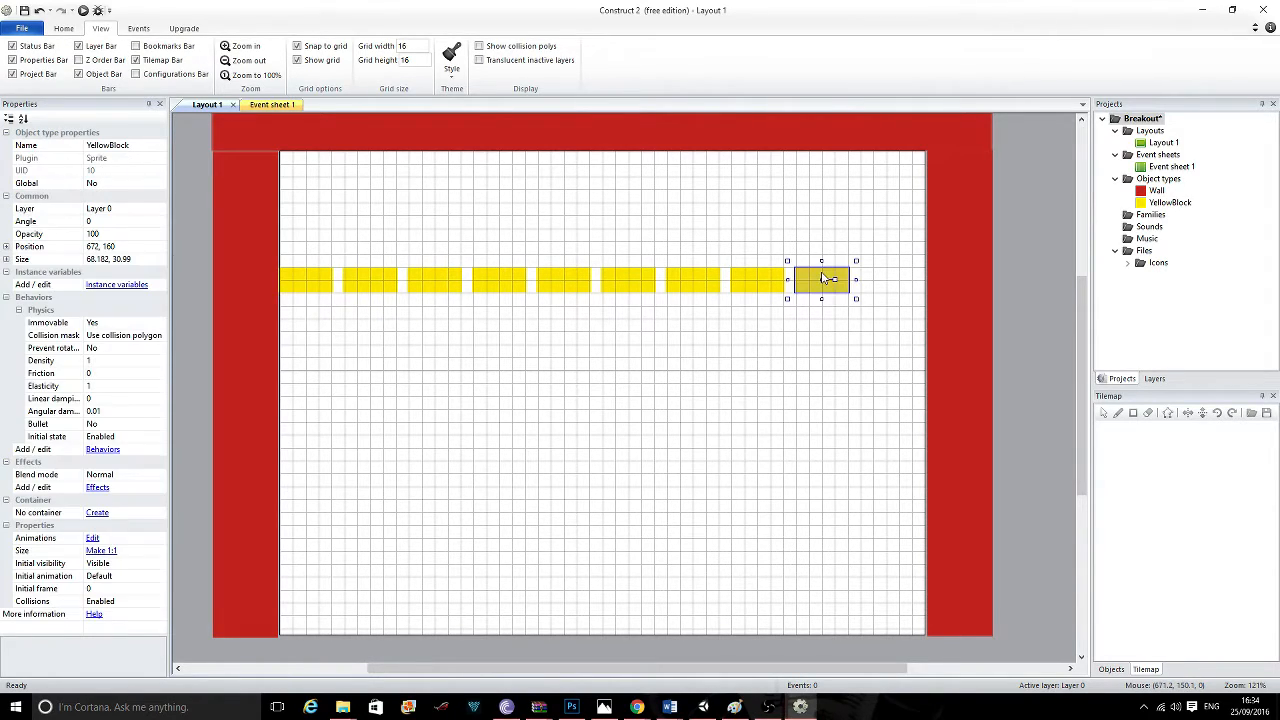
left_click_drag(849, 292, 898, 292, "ctrl")
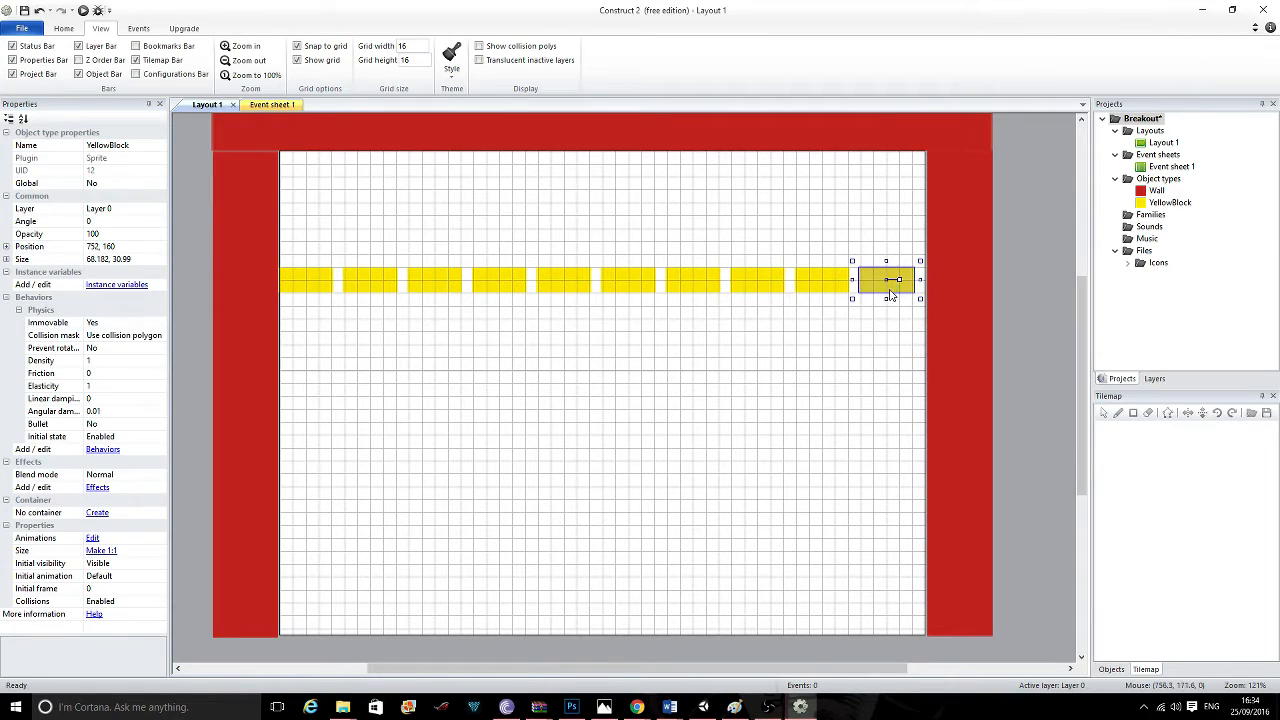
left_click(307, 279)
left_click_drag(308, 281, 308, 281)
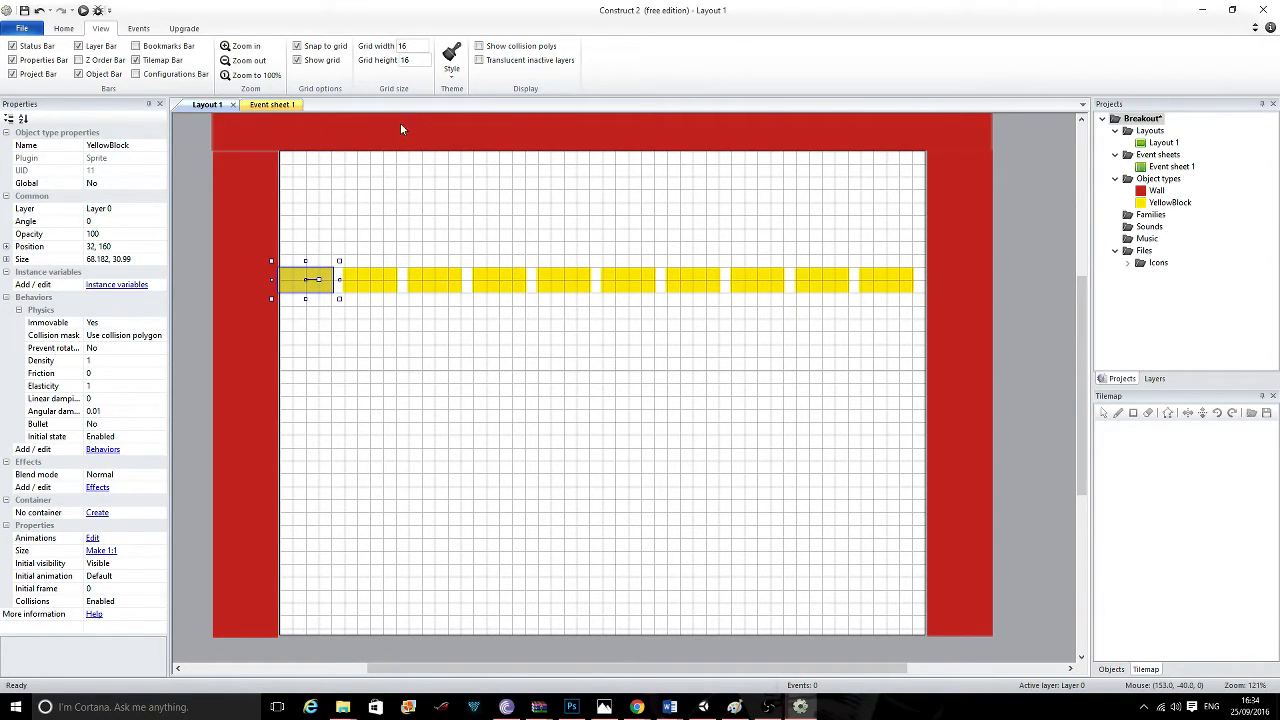
Set the grid to 12 by 12 and pack the first six yellow blocks closely at height 168, from 36 to 396 horizontally.
left_click(407, 47)
type("12")
left_click_drag(307, 281, 427, 287)
left_click_drag(511, 284, 495, 288)
left_click(596, 272)
left_click_drag(577, 278, 549, 286)
left_click(591, 323)
left_click(621, 287)
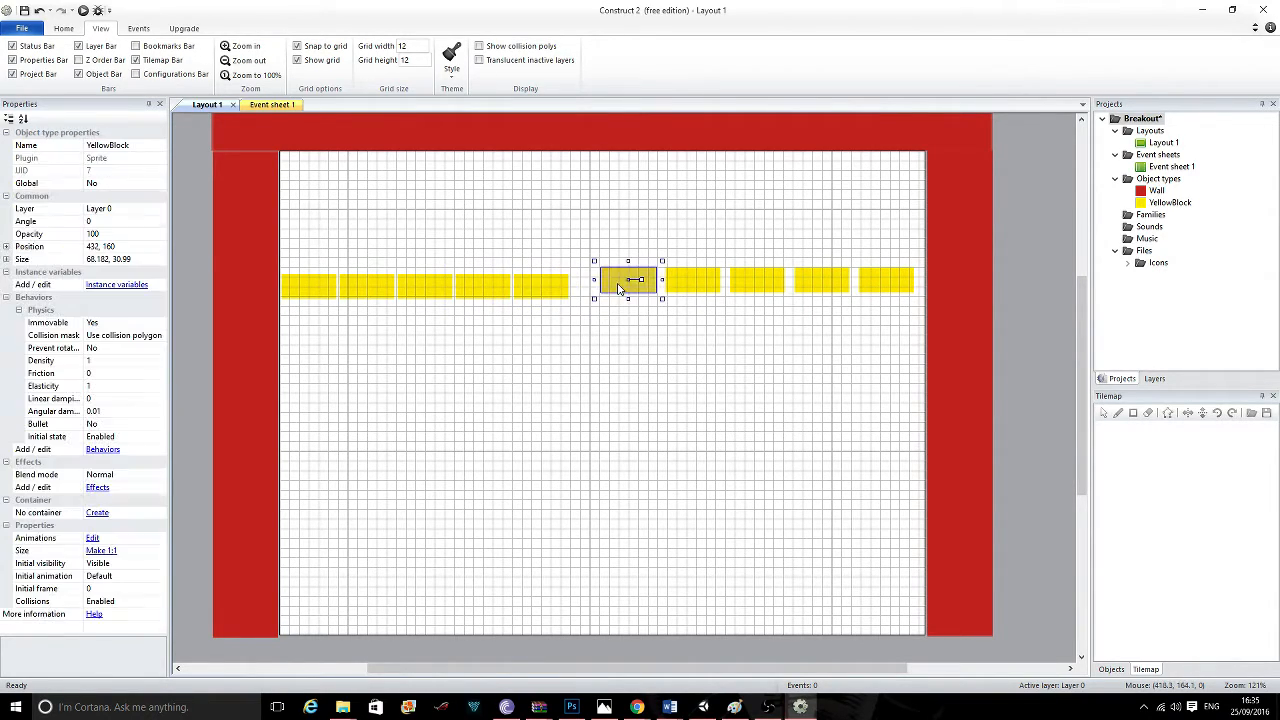
left_click_drag(627, 283, 598, 289)
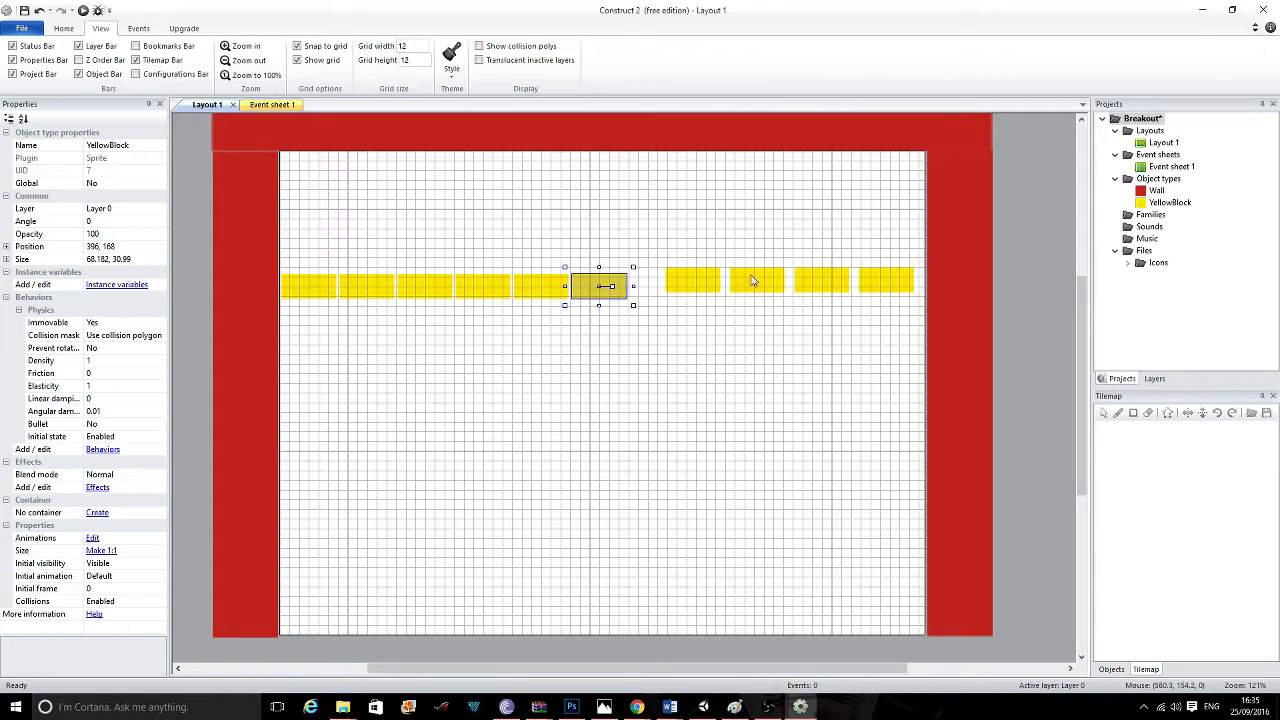
Move the remaining four yellow blocks up against the packed row at the same narrow spacing, with the last at 684, 168.
left_click_drag(700, 288, 669, 288)
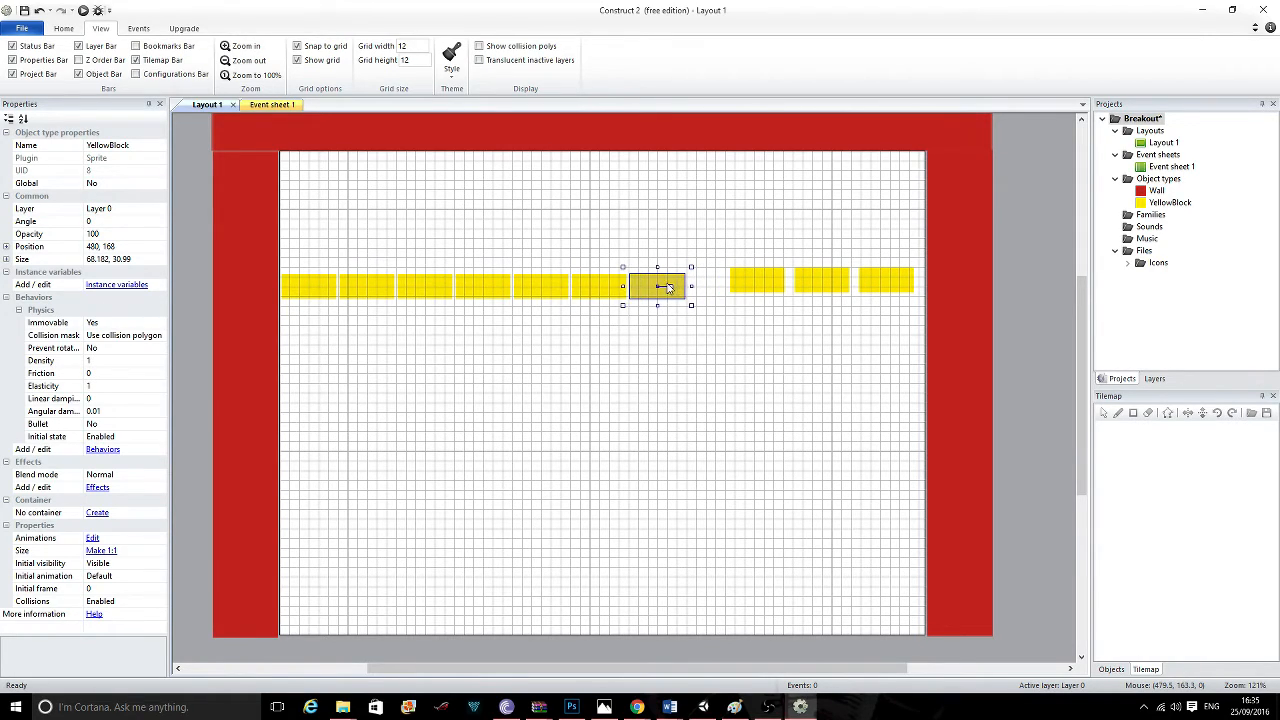
left_click(710, 260)
left_click(765, 278)
left_click_drag(765, 283, 723, 290)
left_click_drag(827, 279, 783, 286)
left_click_drag(871, 278, 847, 284)
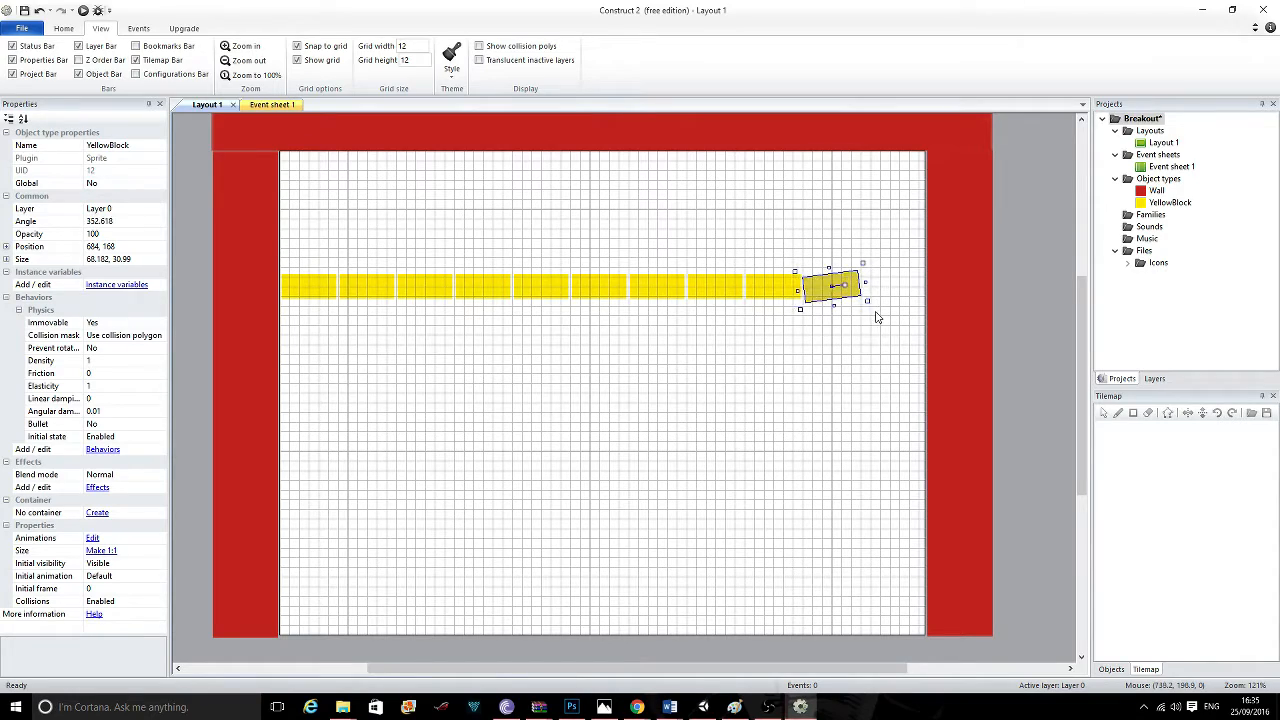
Undo the accidental rotation of the last yellow block and add another copy at 756, 168 to complete the row.
key("ctrl+z")
key("ctrl+v")
left_click(879, 287)
left_click_drag(876, 290, 883, 288)
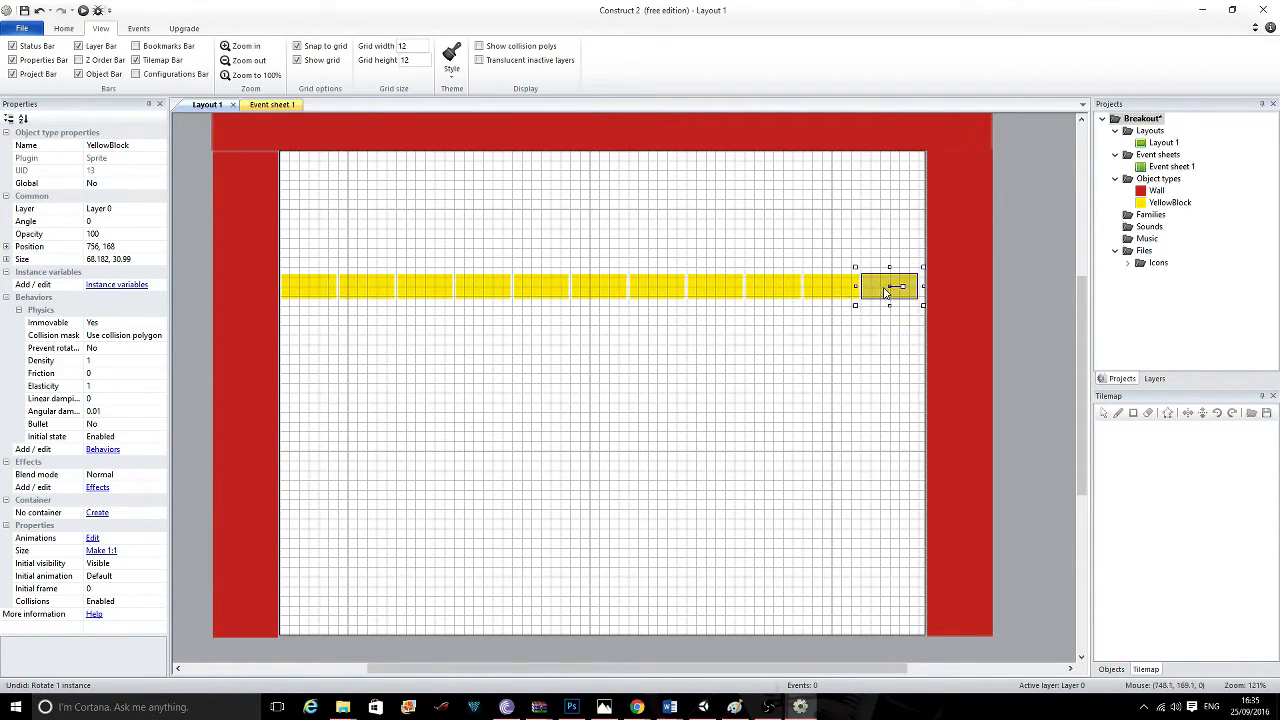
left_click(866, 331)
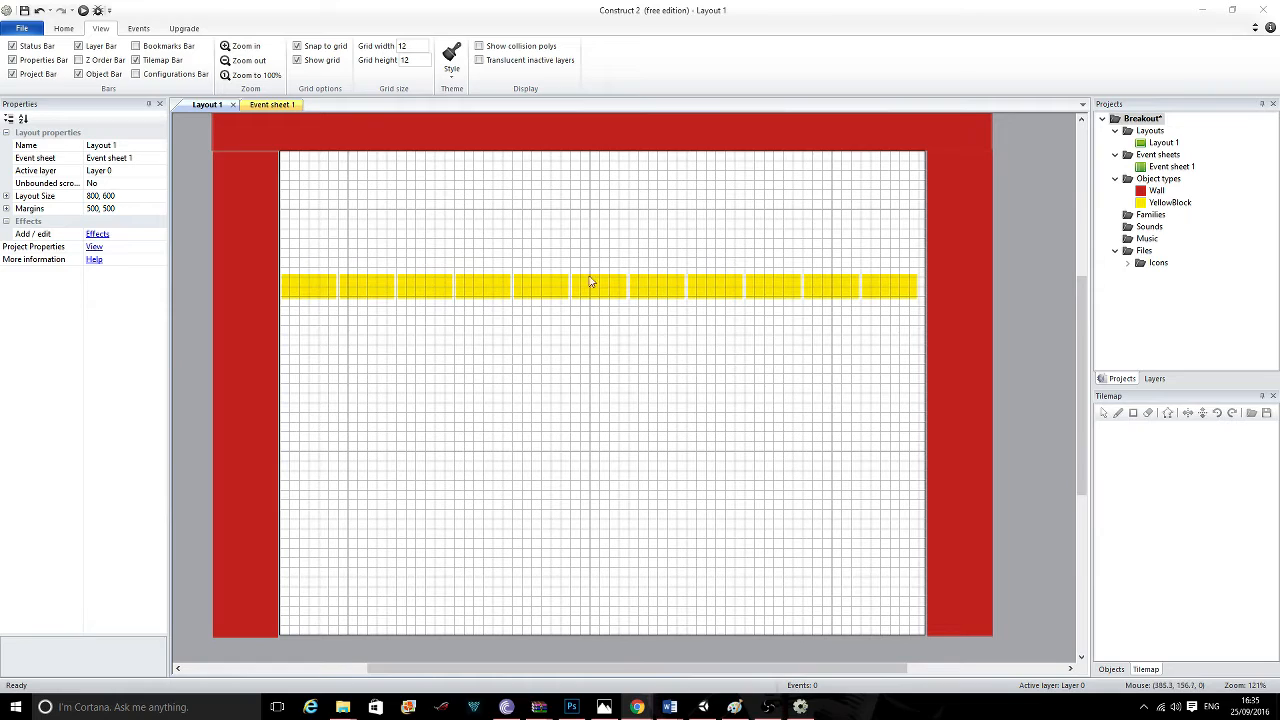
Insert a new sprite named RedBlock and place it above the yellow row, at about 288, 108.
left_click(533, 250)
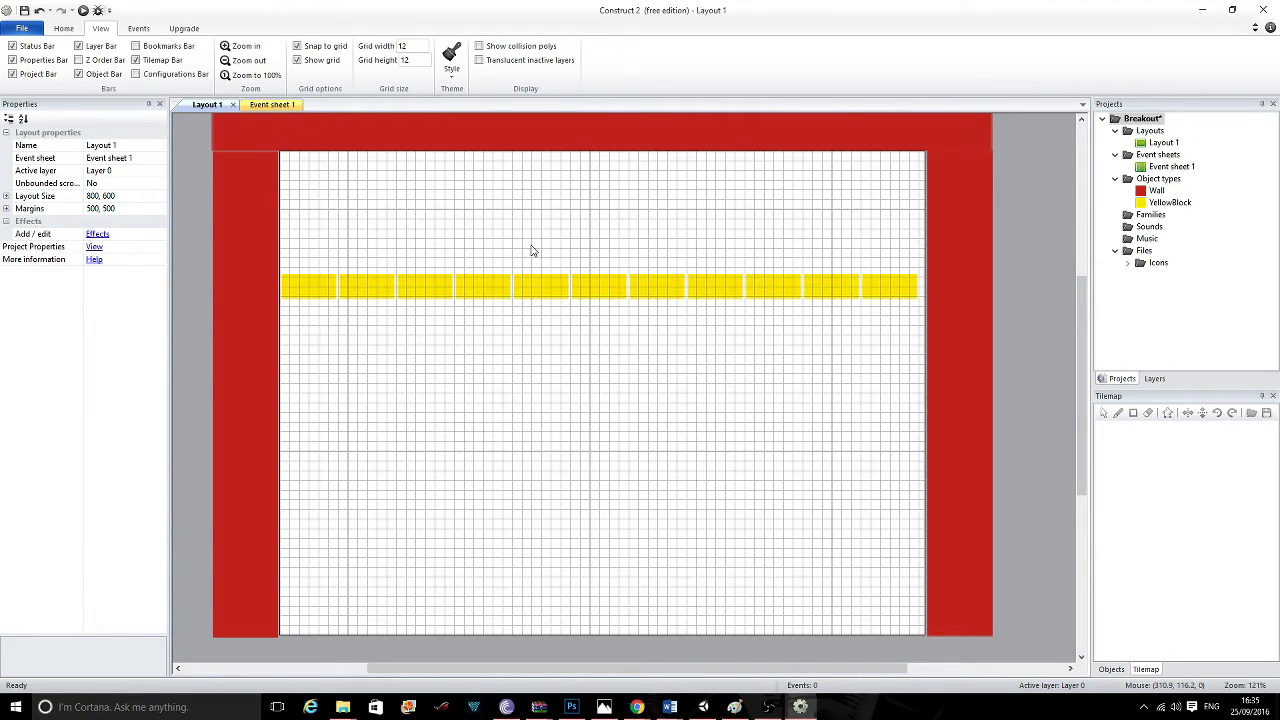
double_click(374, 380)
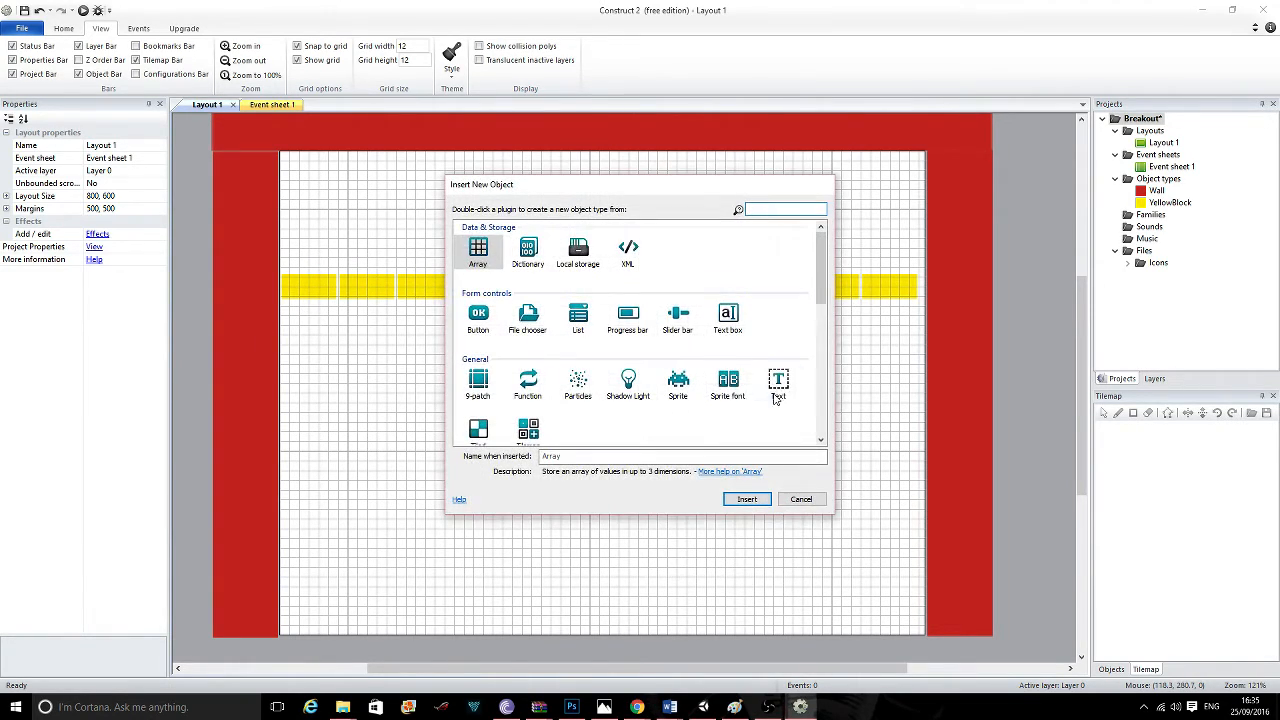
left_click(693, 381)
left_click(631, 458)
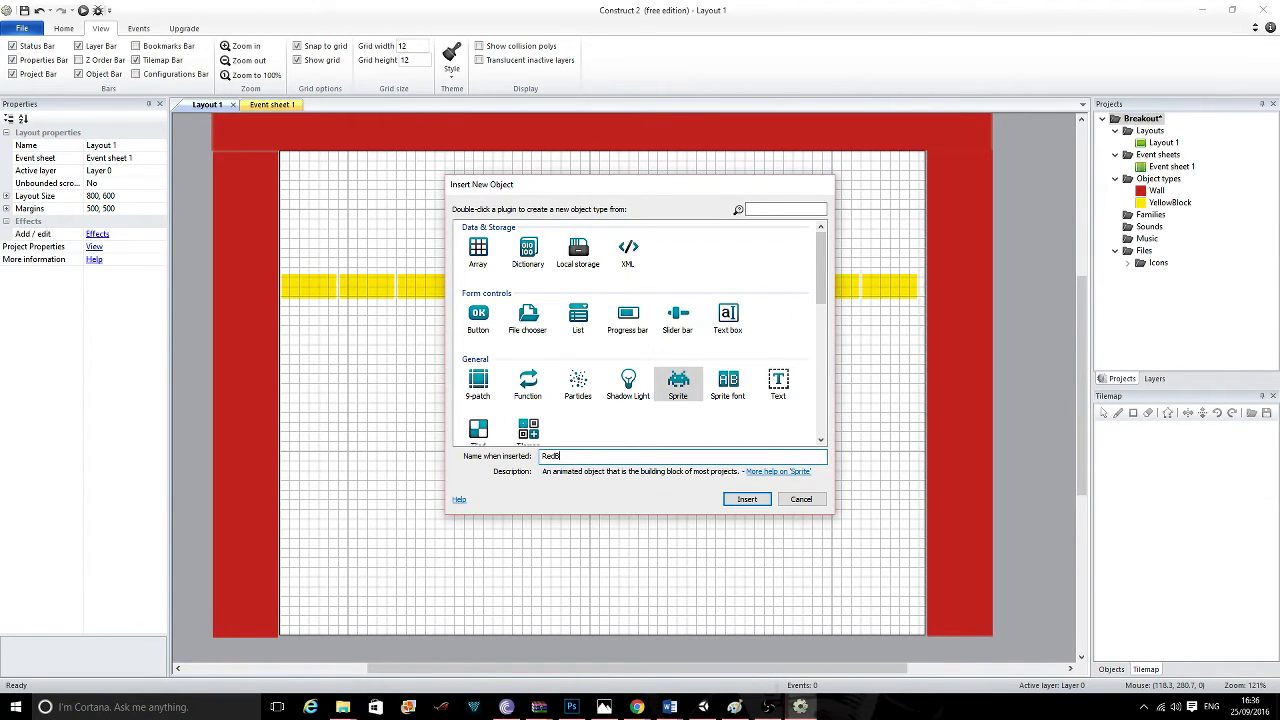
type("RedBlock")
key("Return")
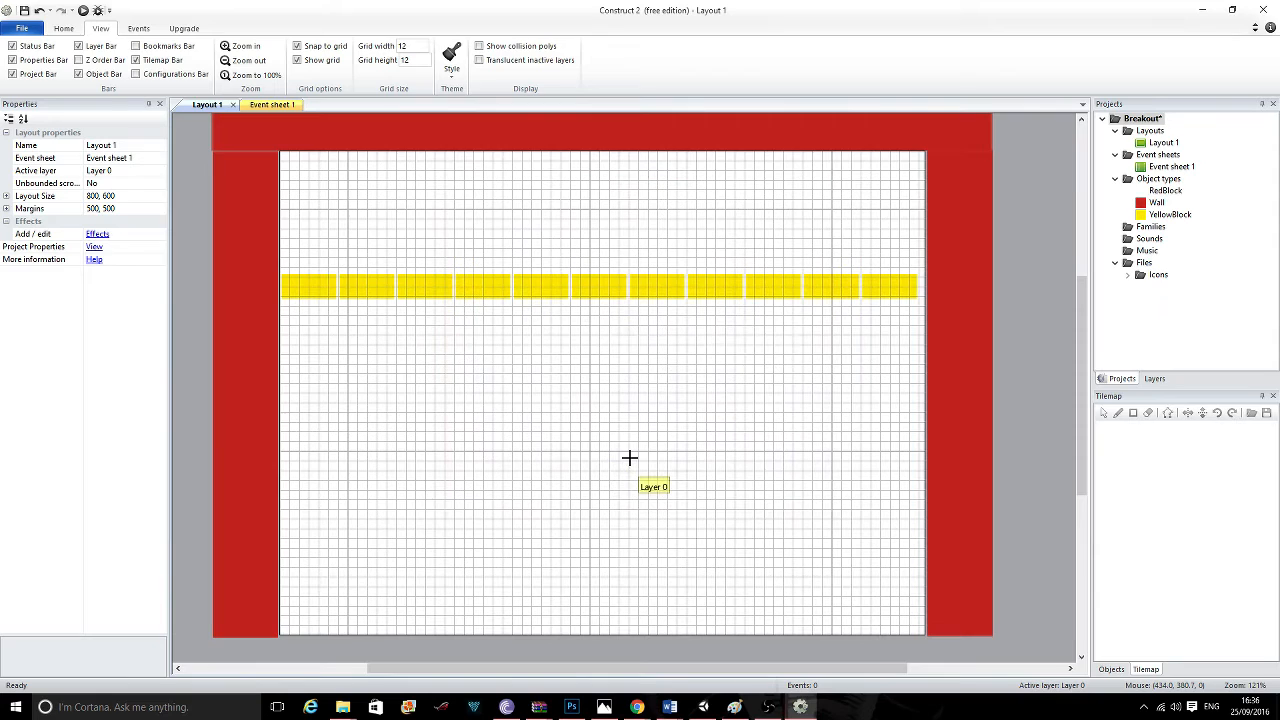
left_click(510, 242)
Fill the RedBlock sprite's image with bright red and close the image editor.
left_click_drag(300, 324, 345, 290)
left_click(558, 355)
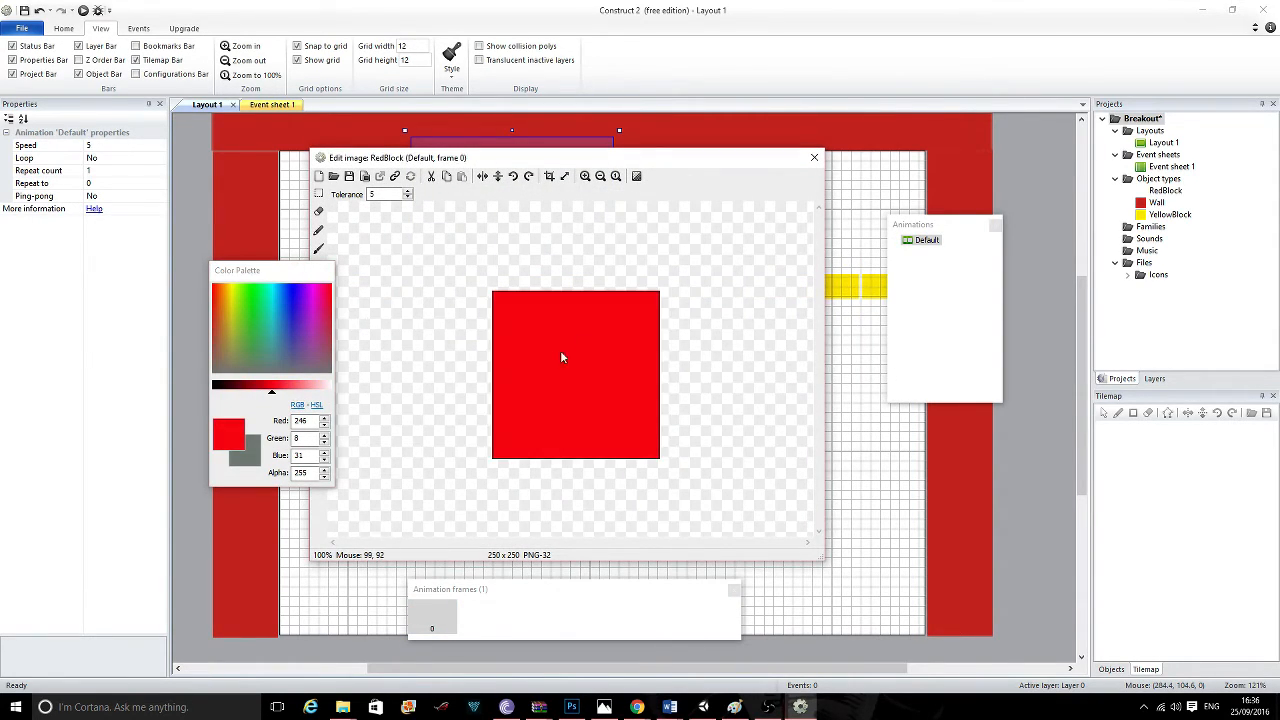
left_click(814, 157)
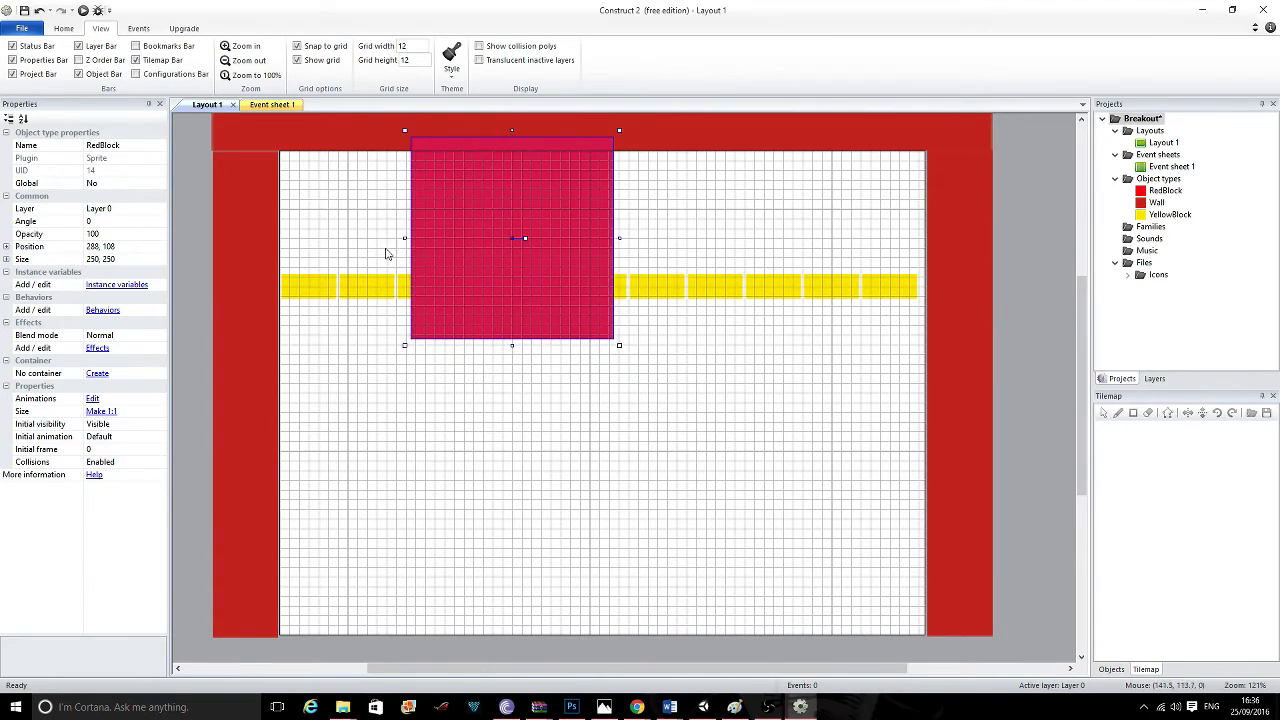
Give the red block the yellow block's size of 68.182, 30.99 and position it above the yellow row at 84, 132.
left_click(307, 286)
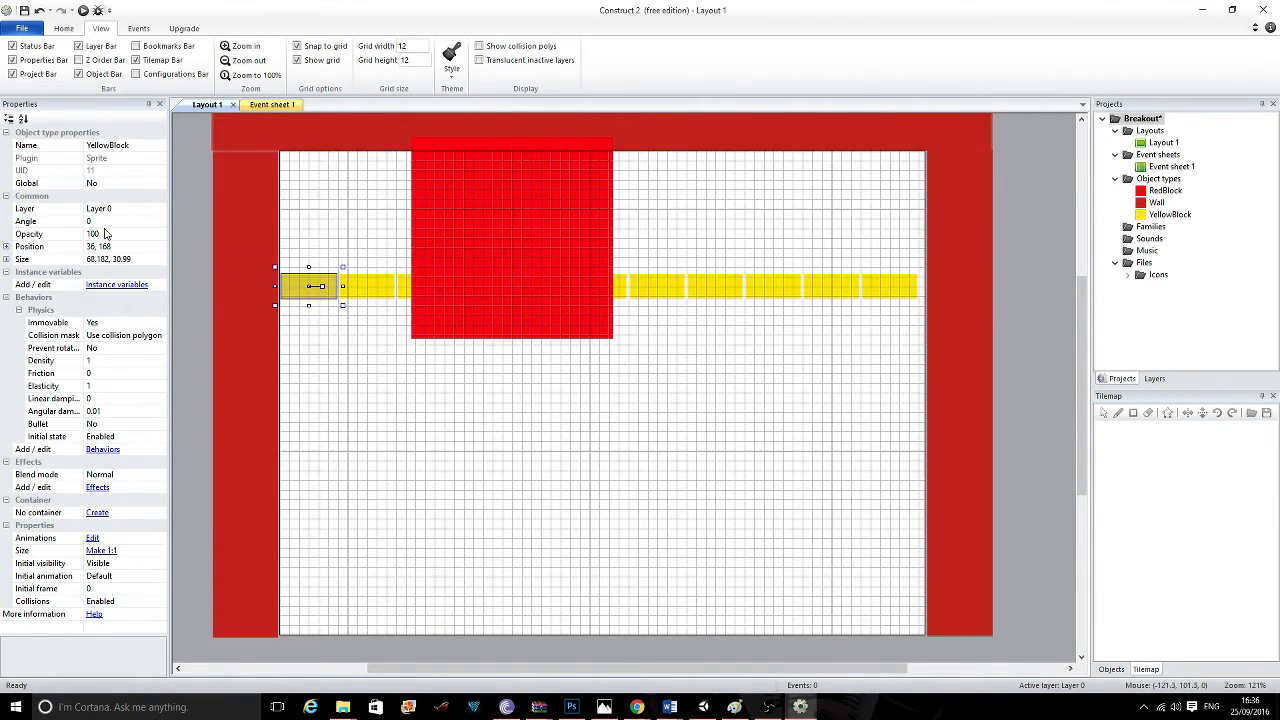
left_click(128, 261)
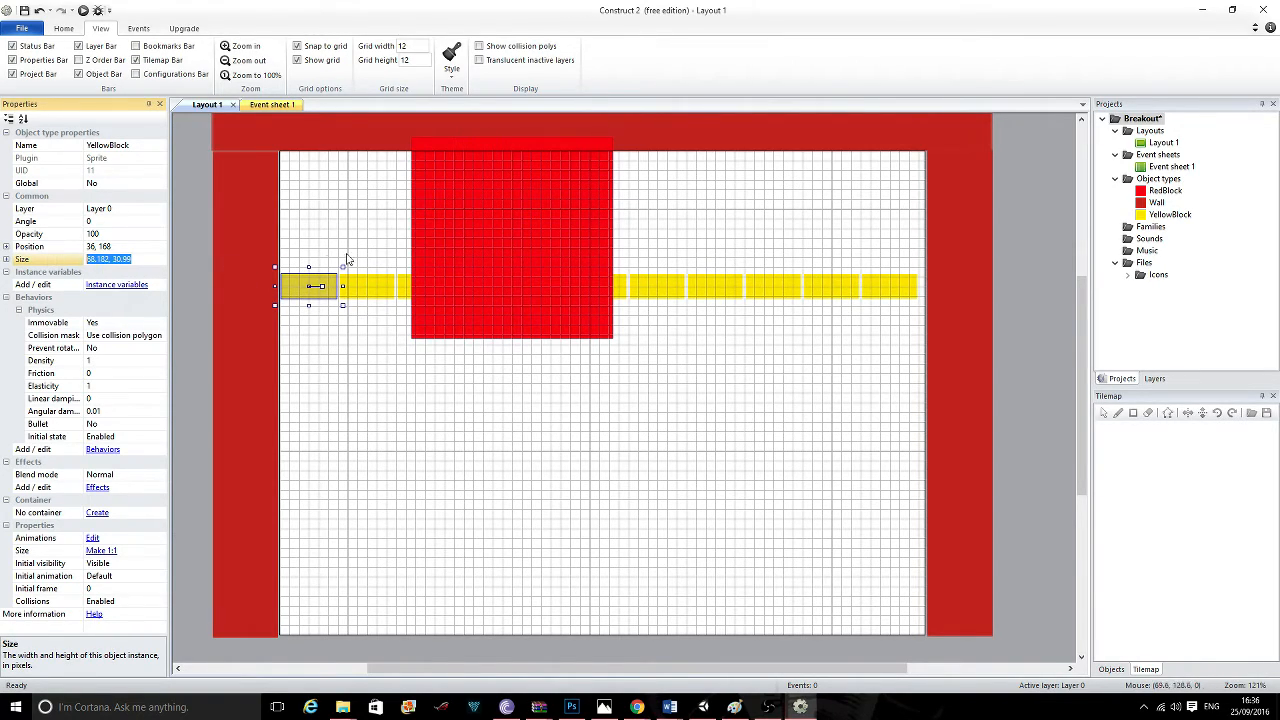
left_click(524, 198)
left_click(136, 260)
type("68.182, 30.99")
key("Return")
left_click_drag(504, 243, 338, 256)
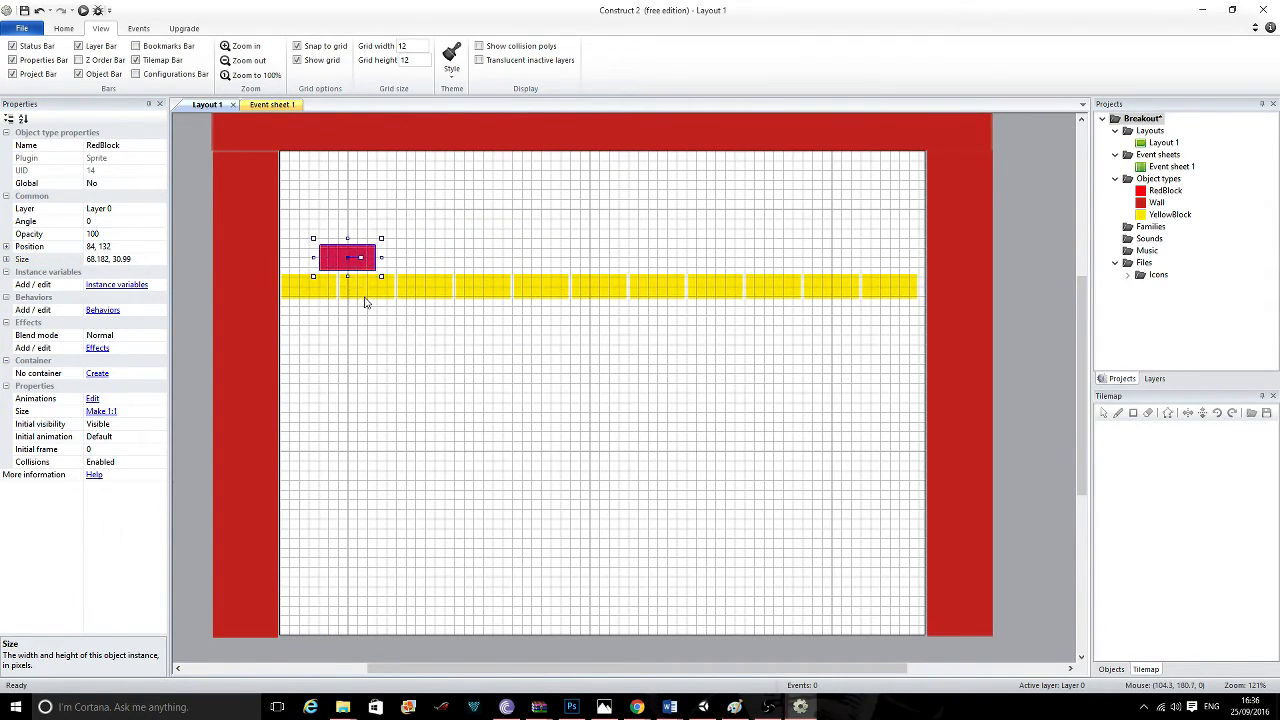
Add eight evenly spaced copies of the red block along the row at height 132, the last at 660, 132.
left_click(365, 295)
left_click(353, 260)
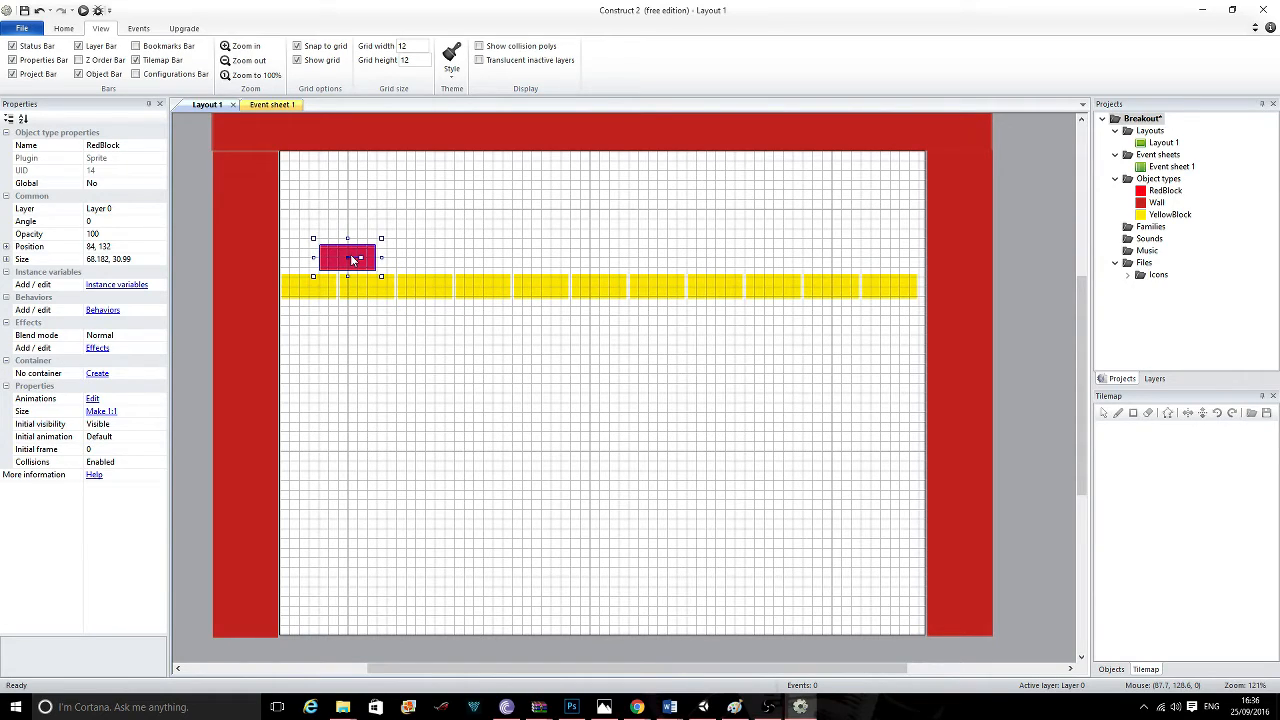
left_click_drag(353, 260, 823, 263, "ctrl")
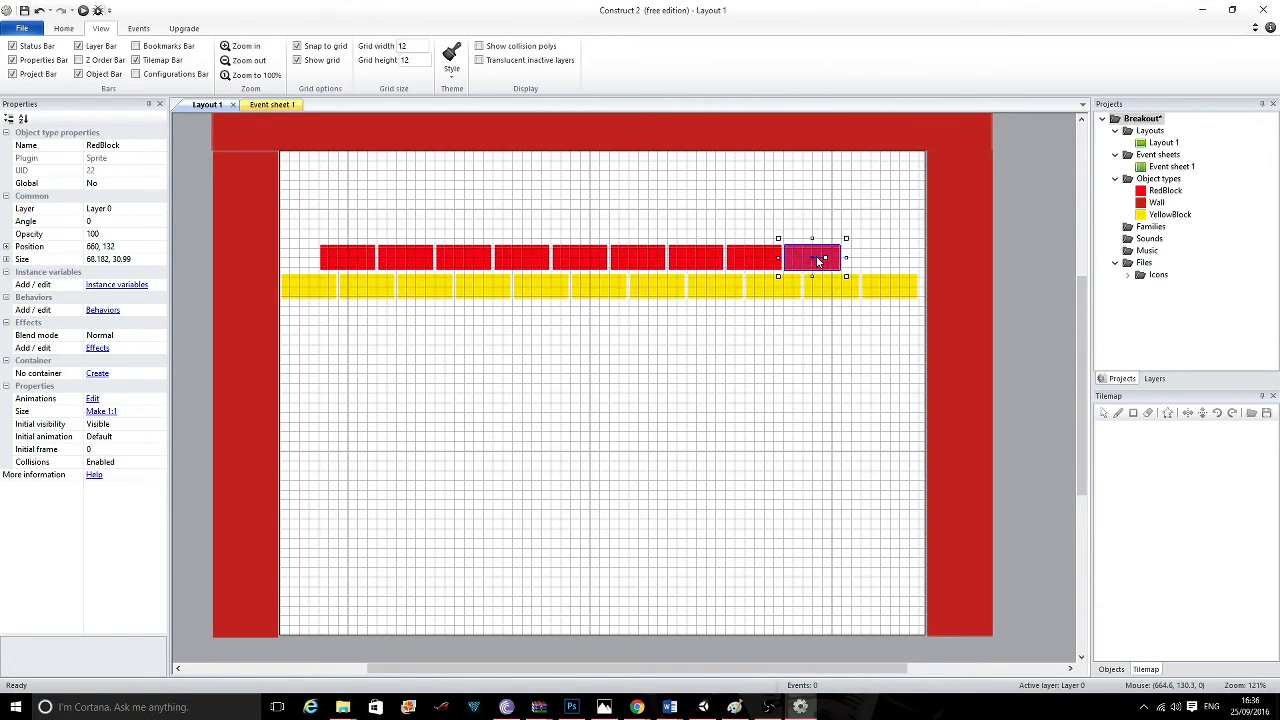
Try extending the red row with a tenth block at its end, and delete that extra block.
left_click(856, 264)
left_click(815, 257)
left_click(887, 260)
left_click(824, 257)
left_click_drag(824, 257, 868, 257, "ctrl")
left_click(543, 374)
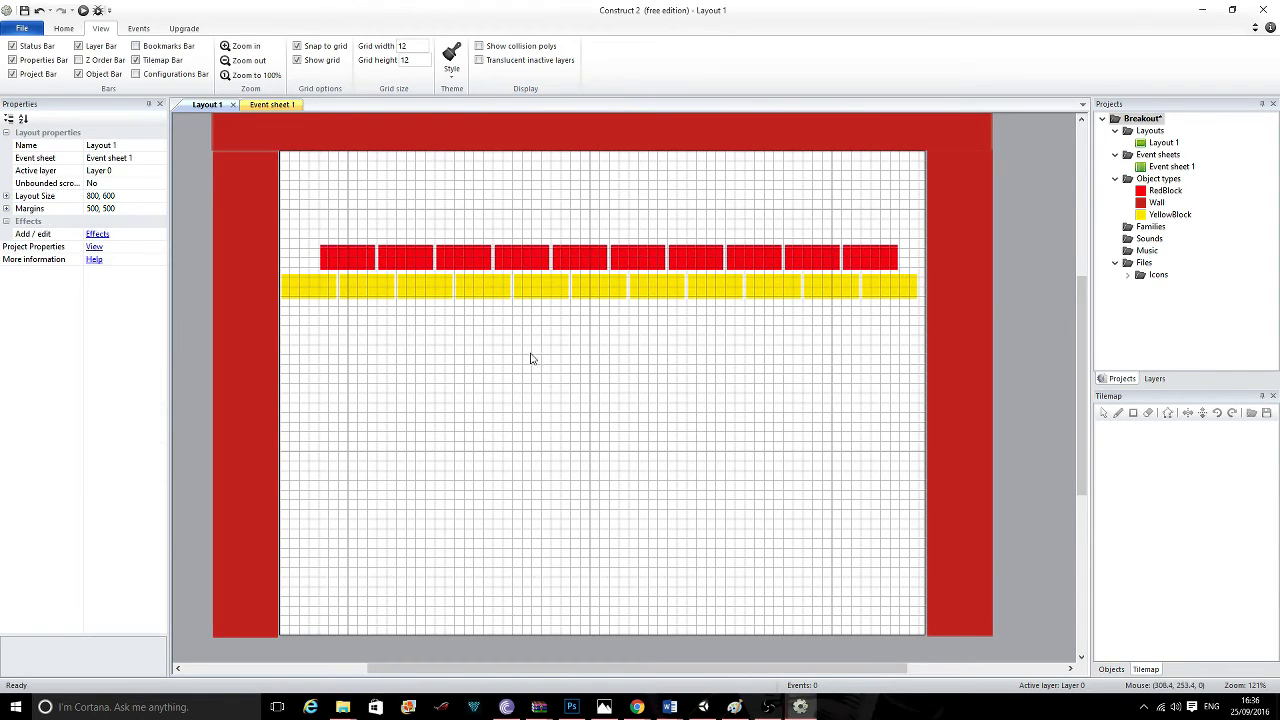
left_click(880, 260)
key("Delete")
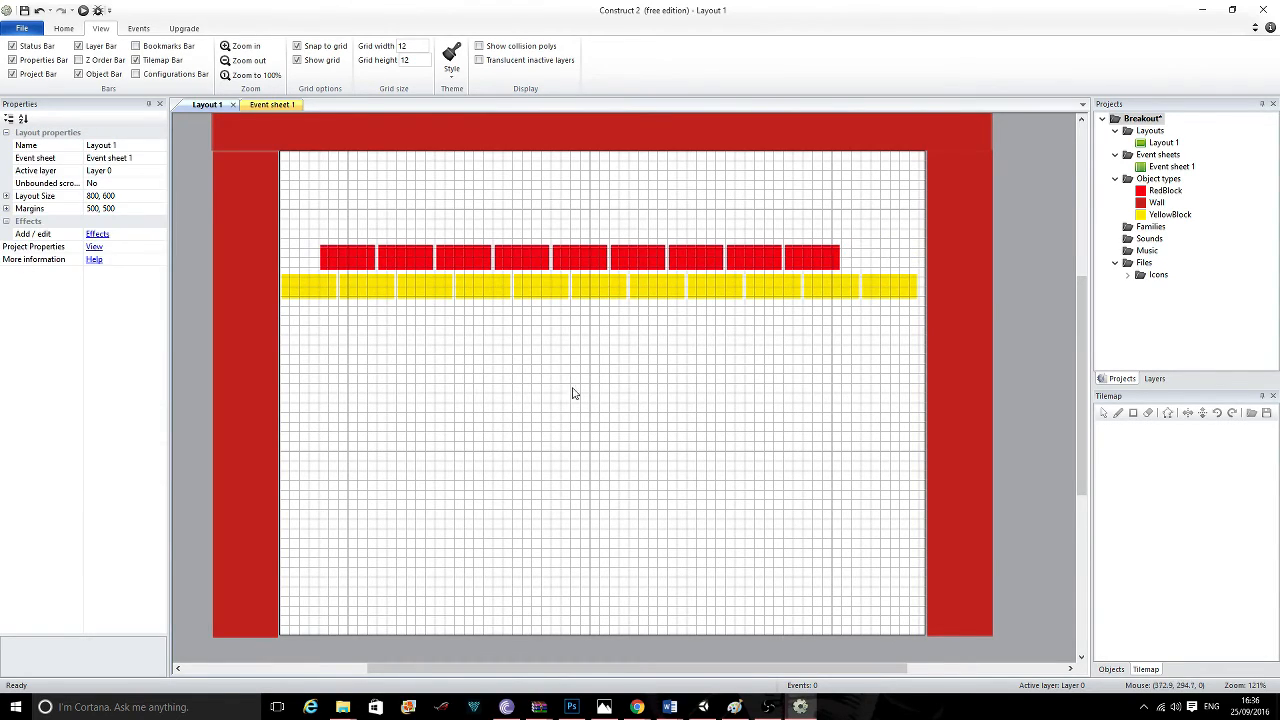